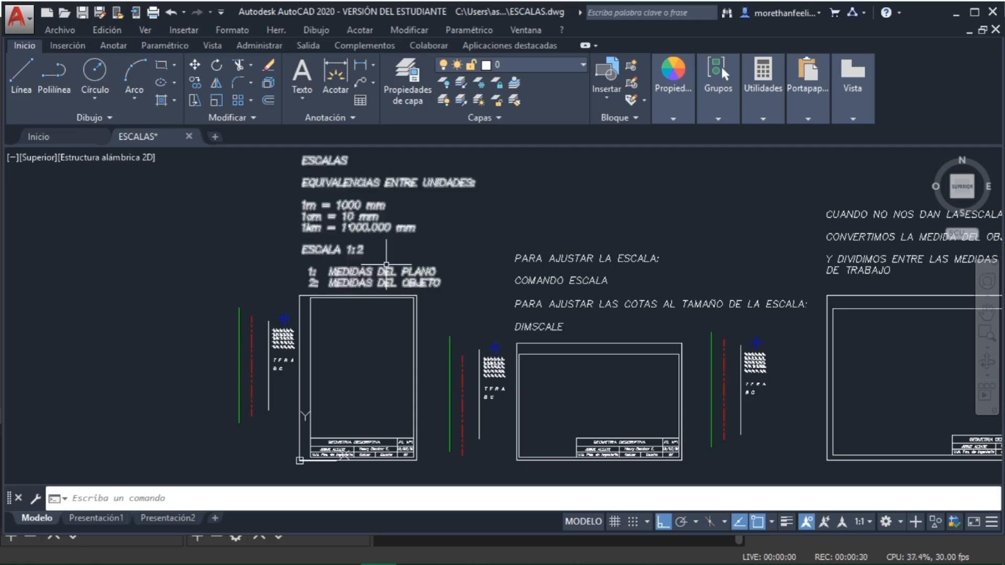
- Examine the notes on the meaning of scale 1:2 and the equivalences of metres, centimetres and kilometres in millimetres
scroll(345, 249, "up", 5)
scroll(314, 238, "up", 5)
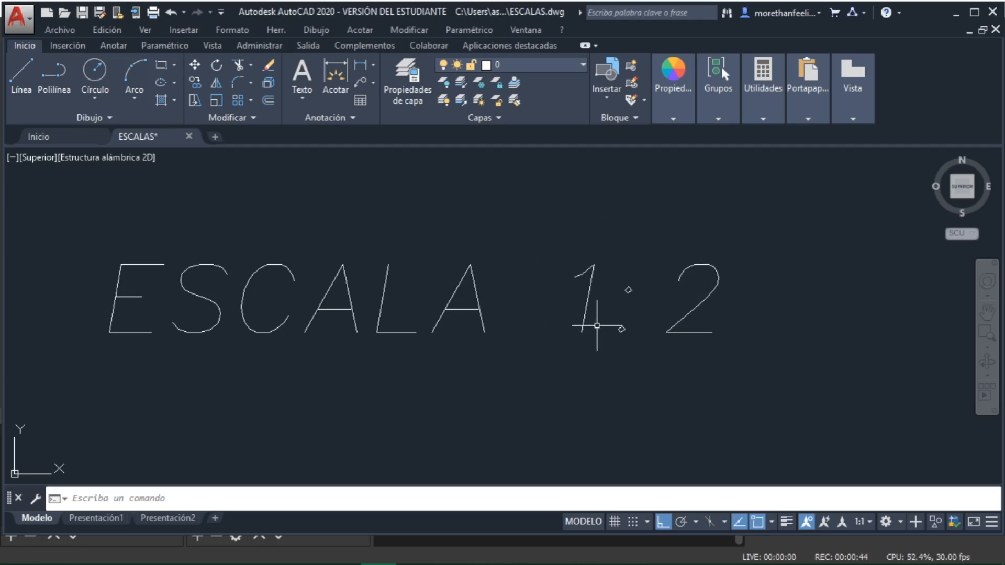
scroll(594, 296, "down", 2)
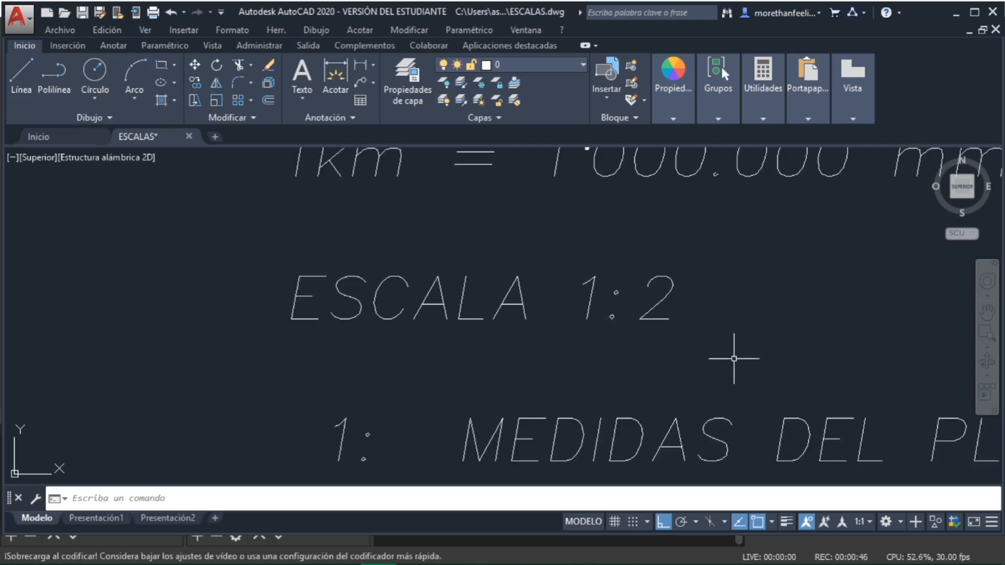
middle_click_drag(688, 355, 450, 239)
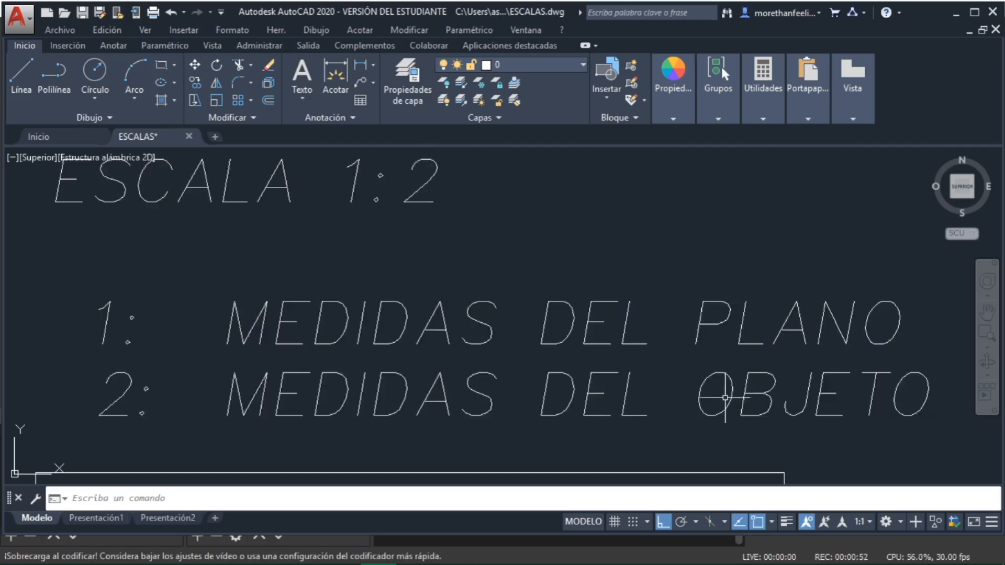
scroll(541, 370, "down", 1)
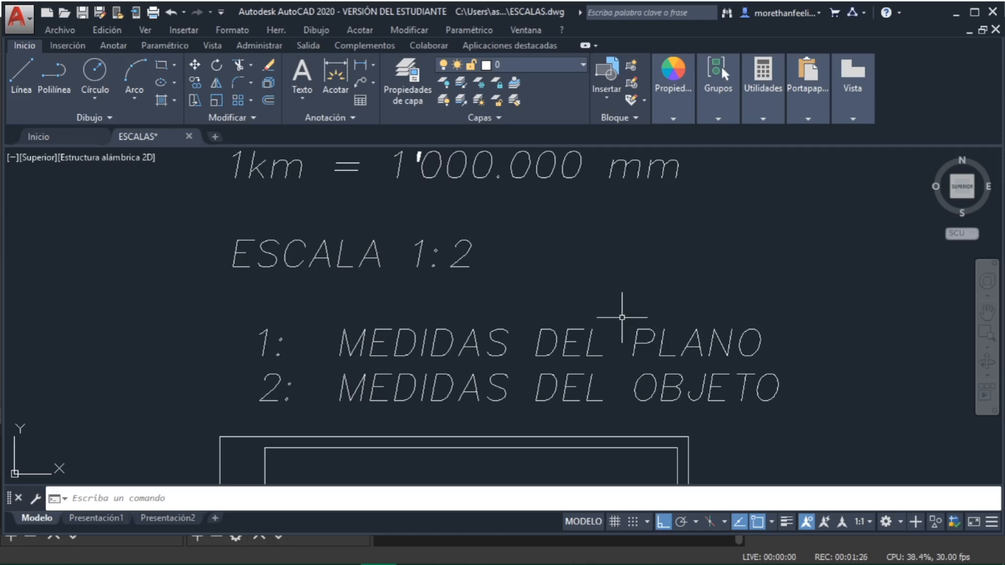
mouse_move(555, 257)
middle_mouse_down()
mouse_move(551, 246)
mouse_move(561, 377)
mouse_move(545, 392)
middle_mouse_up()
scroll(435, 240, "up", 2)
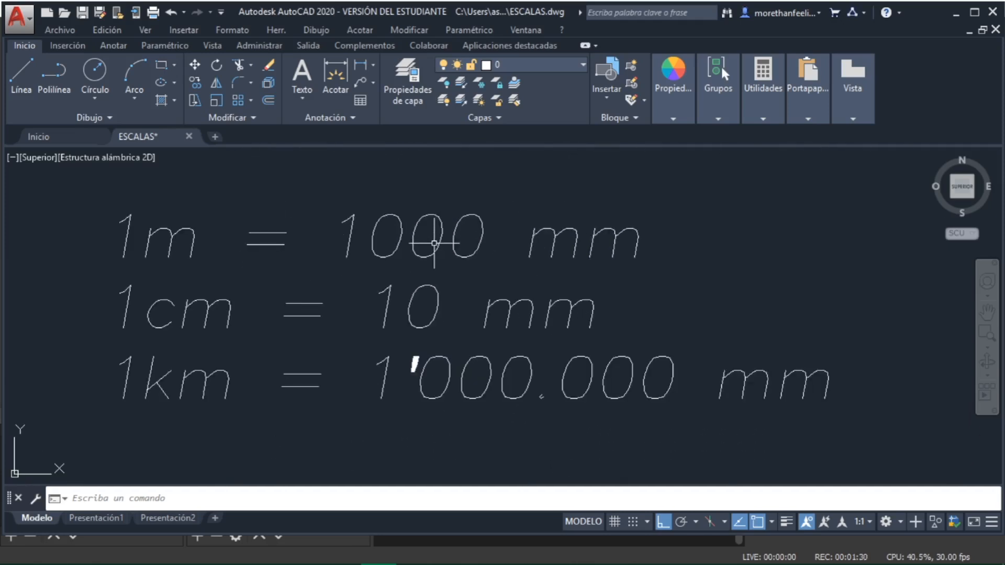
middle_click_drag(434, 240, 463, 237)
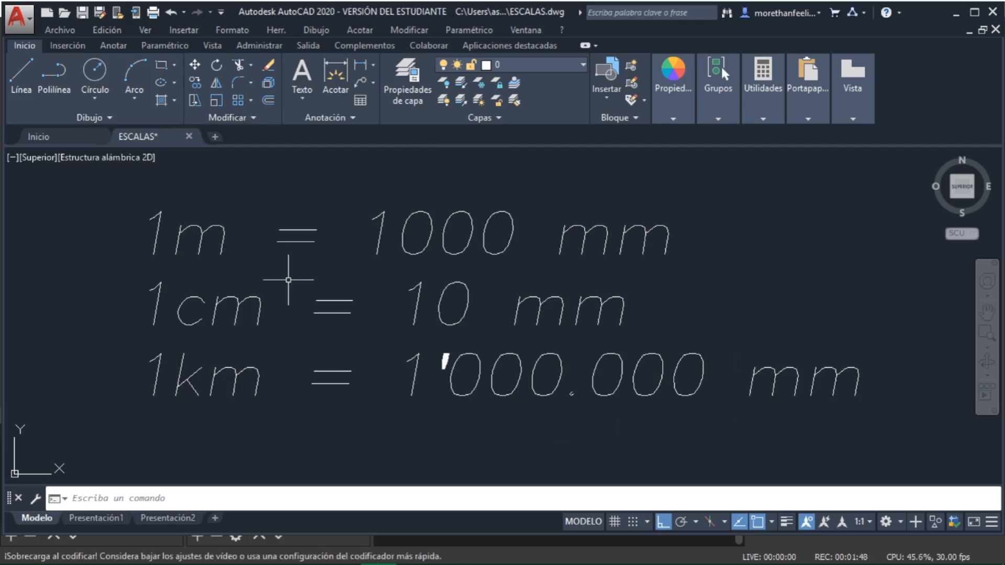
scroll(290, 274, "down", 4)
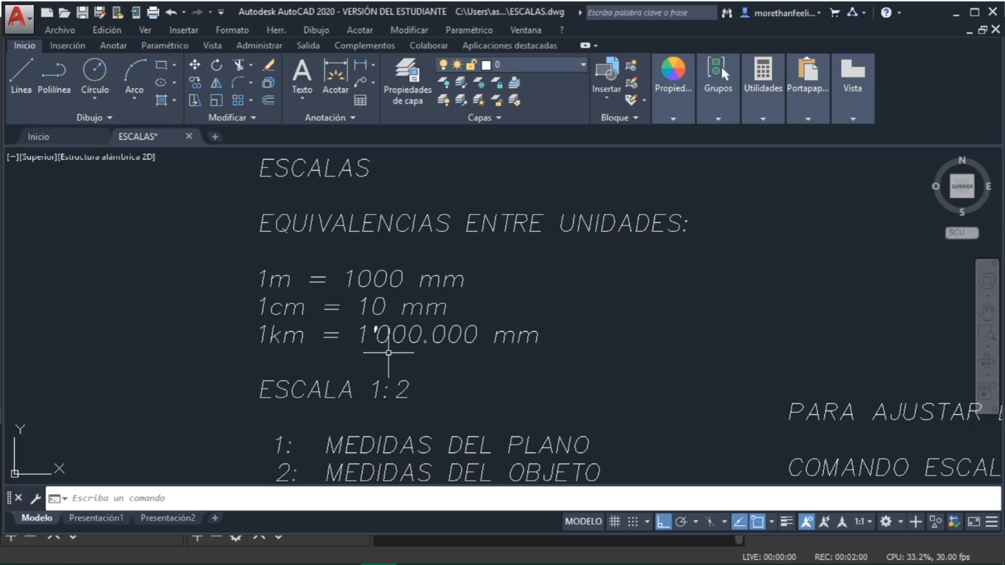
- Review the notes on adjusting the scale with the ESCALA command and adjusting dimension size with DIMSCALE
middle_click_drag(725, 431, 272, 304)
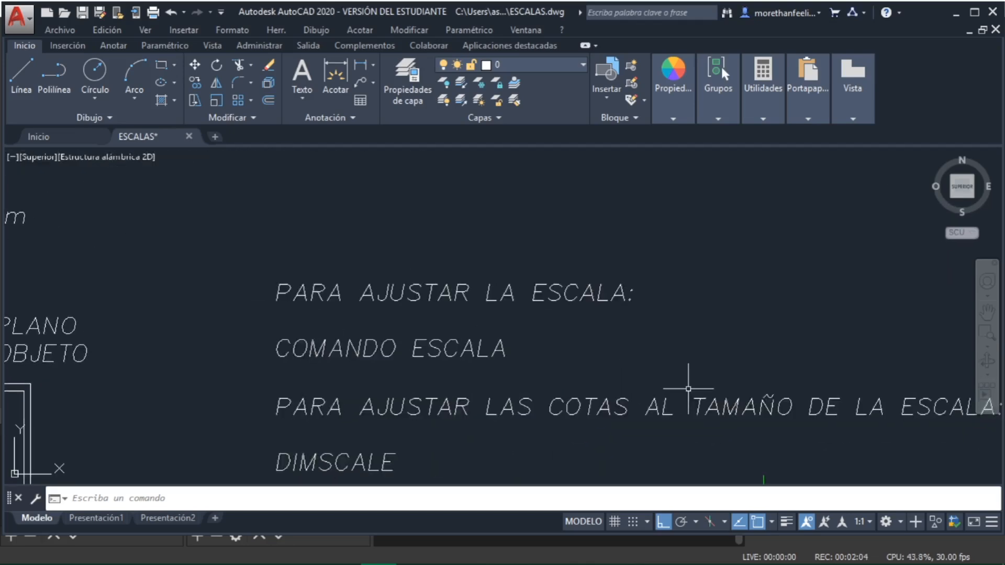
scroll(650, 410, "down", 2)
mouse_move(651, 410)
middle_mouse_down()
mouse_move(628, 386)
mouse_move(483, 356)
middle_mouse_up()
scroll(579, 382, "up", 2)
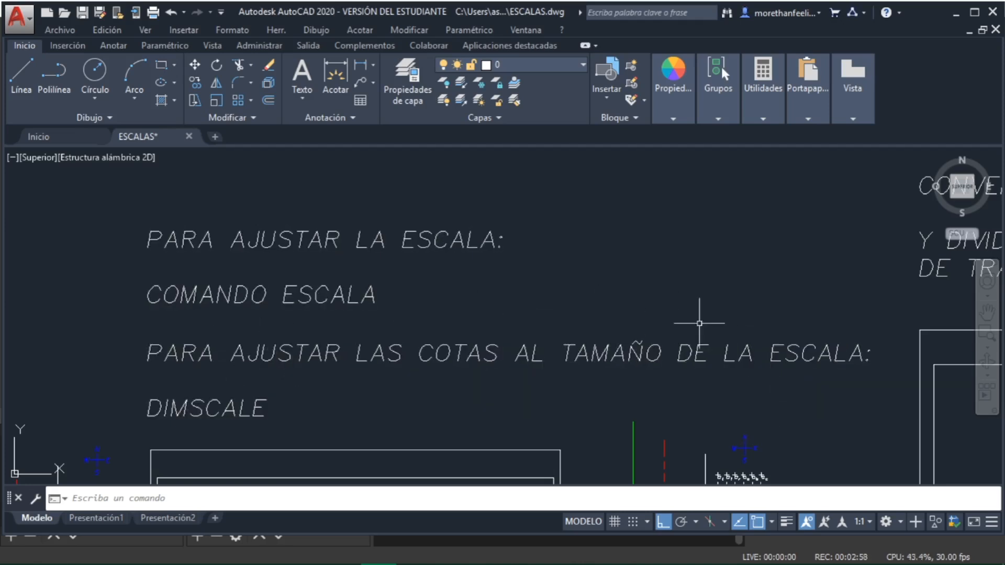
scroll(197, 416, "up", 5)
middle_click_drag(196, 420, 382, 344)
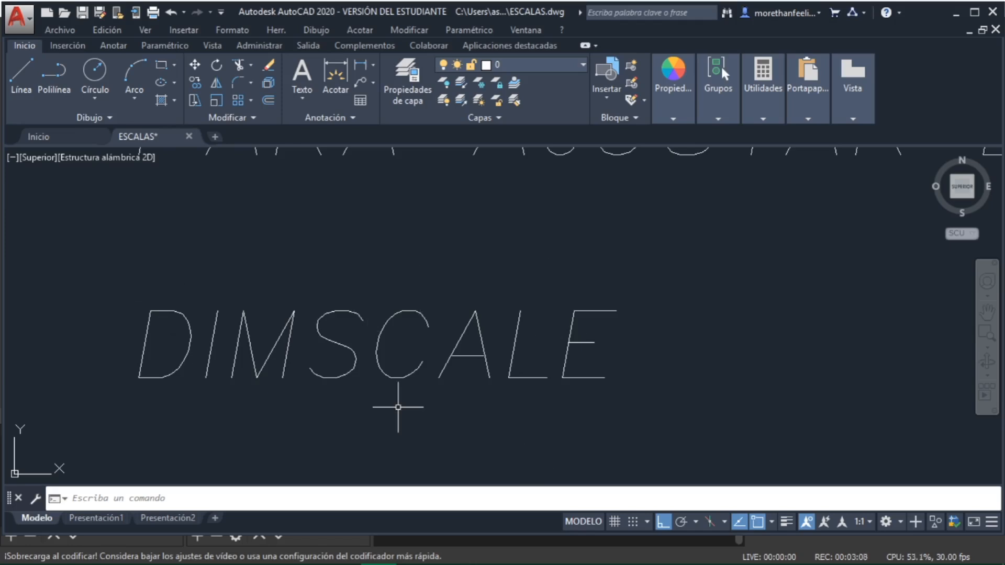
scroll(445, 350, "down", 2)
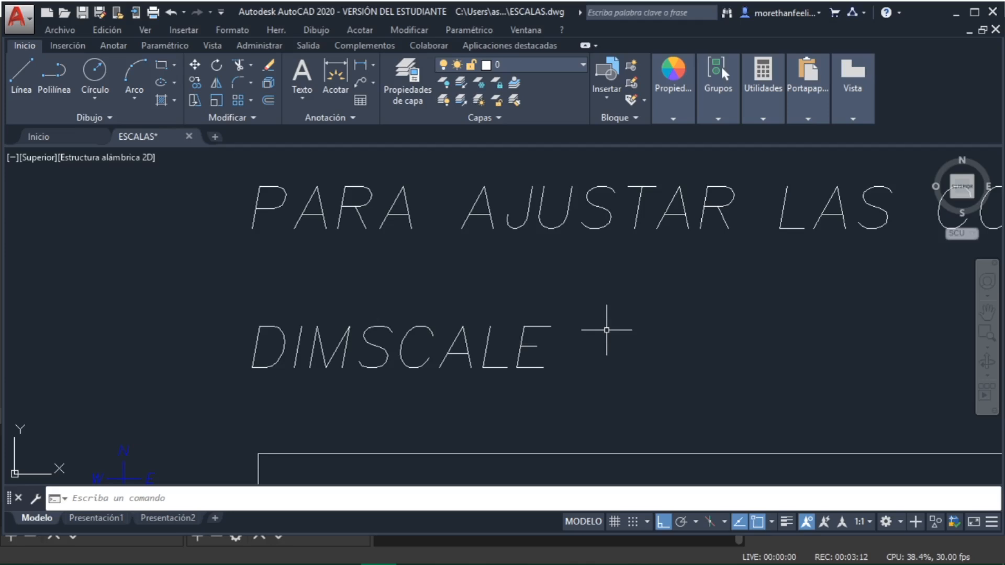
scroll(607, 330, "down", 1)
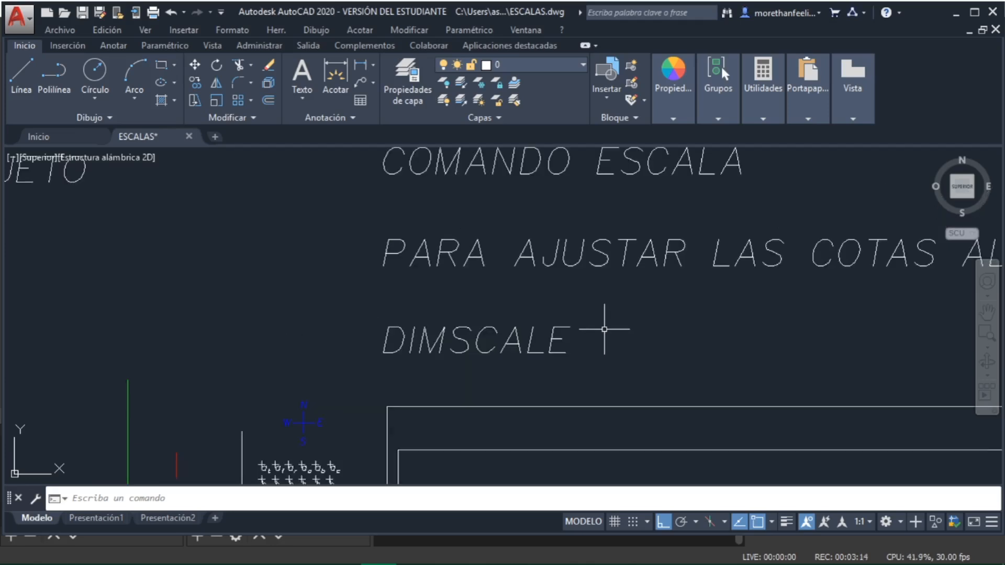
scroll(605, 329, "down", 4)
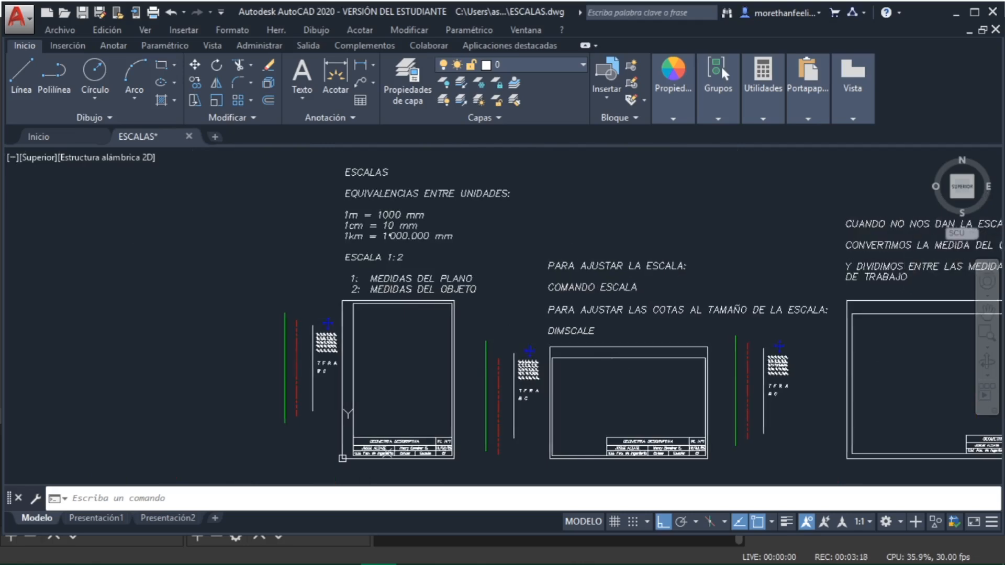
- Read the note on finding the scale when none is given, above the third paper format
middle_click_drag(912, 265, 277, 242)
scroll(269, 197, "up", 3)
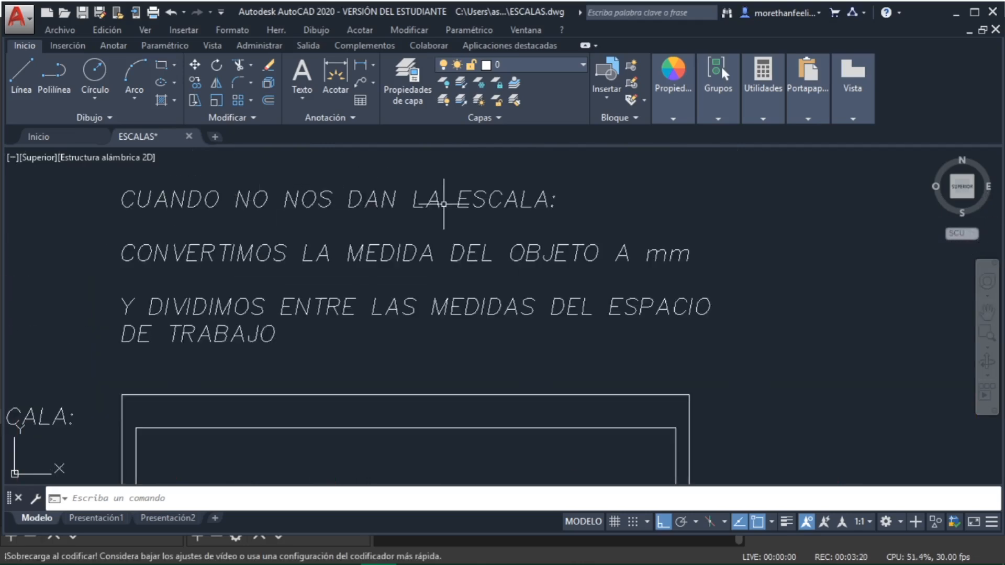
middle_click_drag(405, 250, 441, 272)
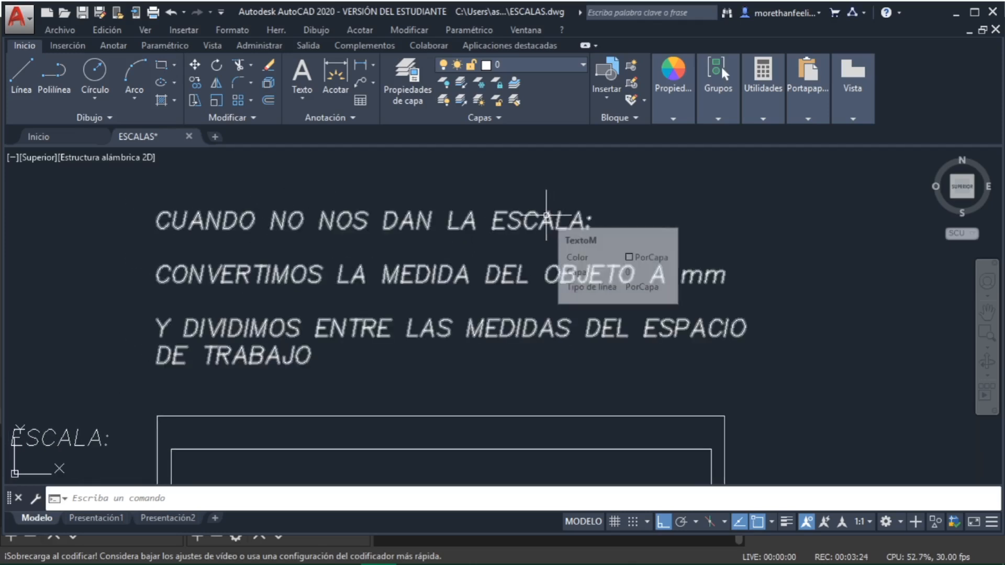
scroll(582, 390, "down", 2)
mouse_move(570, 451)
middle_mouse_down()
mouse_move(571, 398)
mouse_move(532, 424)
mouse_move(539, 253)
mouse_move(505, 430)
middle_mouse_up()
scroll(475, 279, "up", 2)
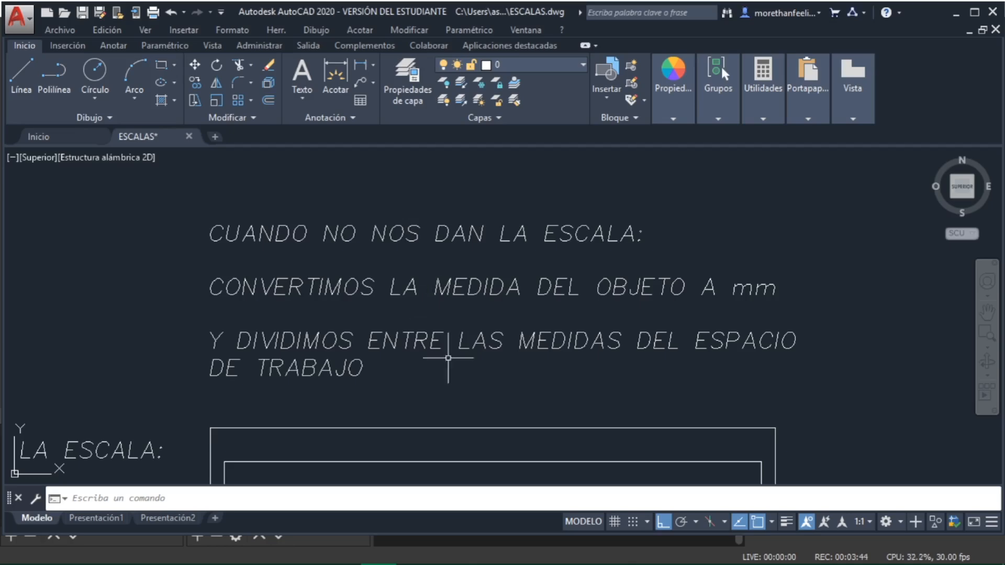
middle_click_drag(457, 399, 458, 236)
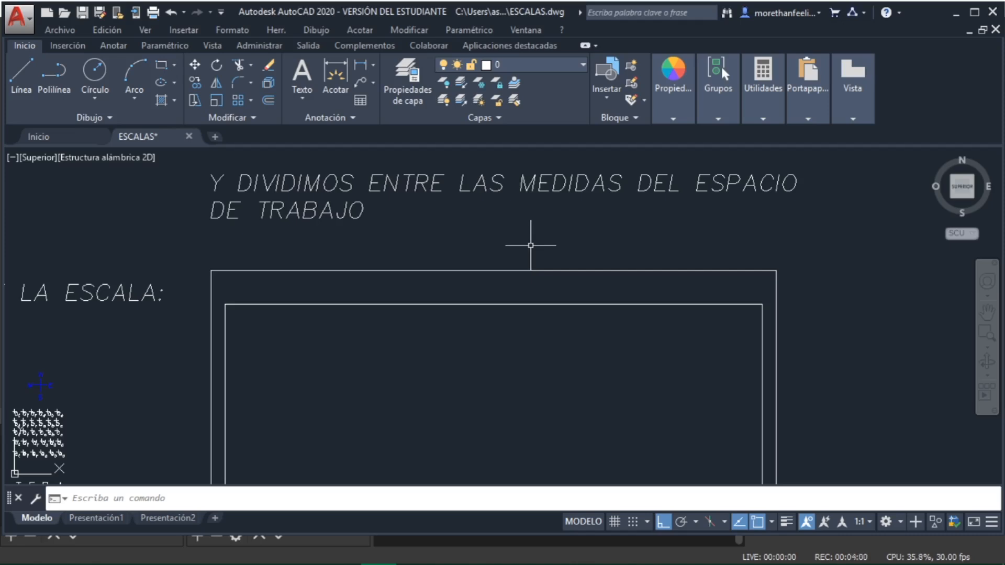
scroll(527, 253, "down", 2)
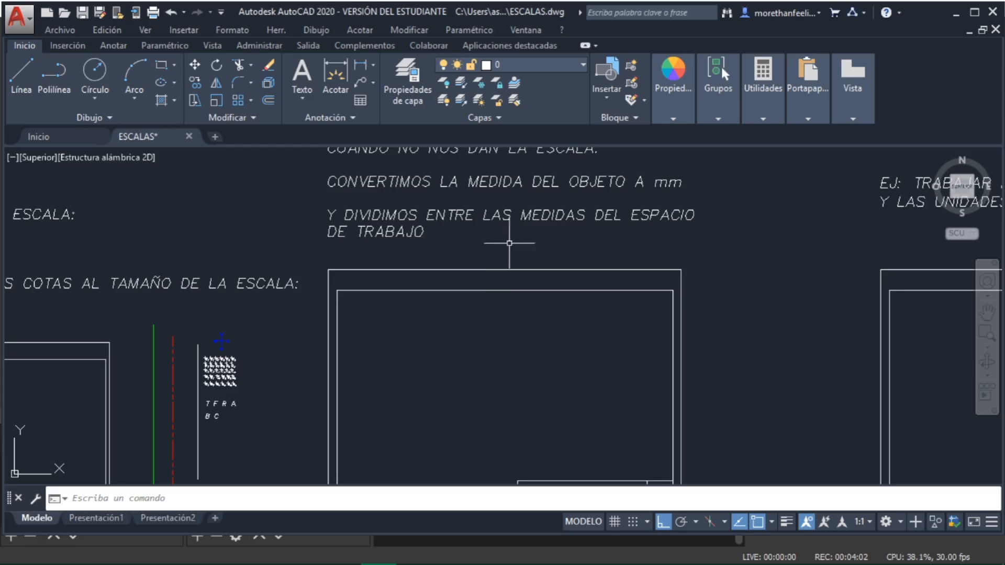
- Examine the room-width exercise below the formats and the dimension across its paper format's inner frame
scroll(419, 355, "down", 2)
middle_click_drag(418, 356, 549, 324)
scroll(490, 287, "up", 2)
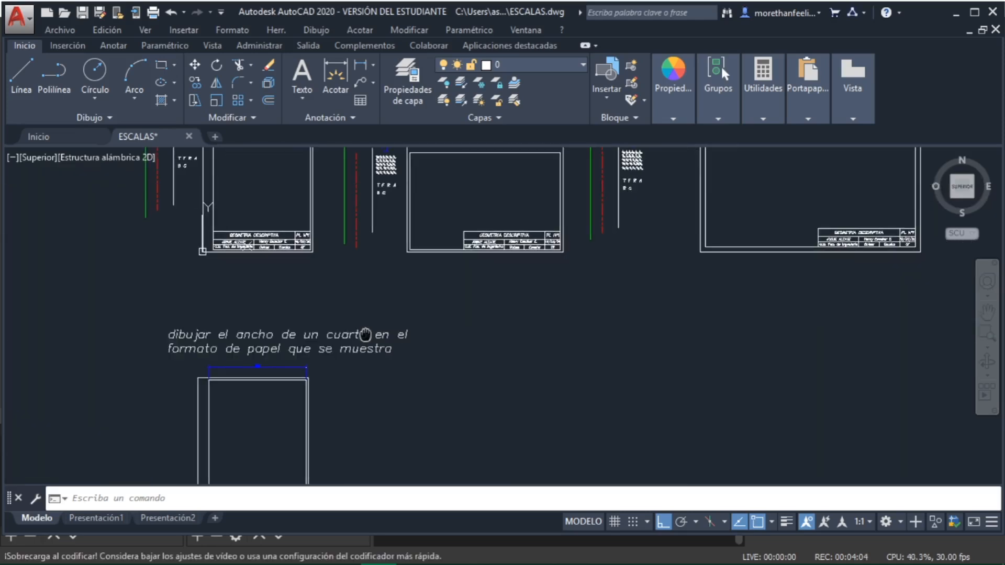
scroll(369, 316, "up", 2)
scroll(352, 237, "up", 4)
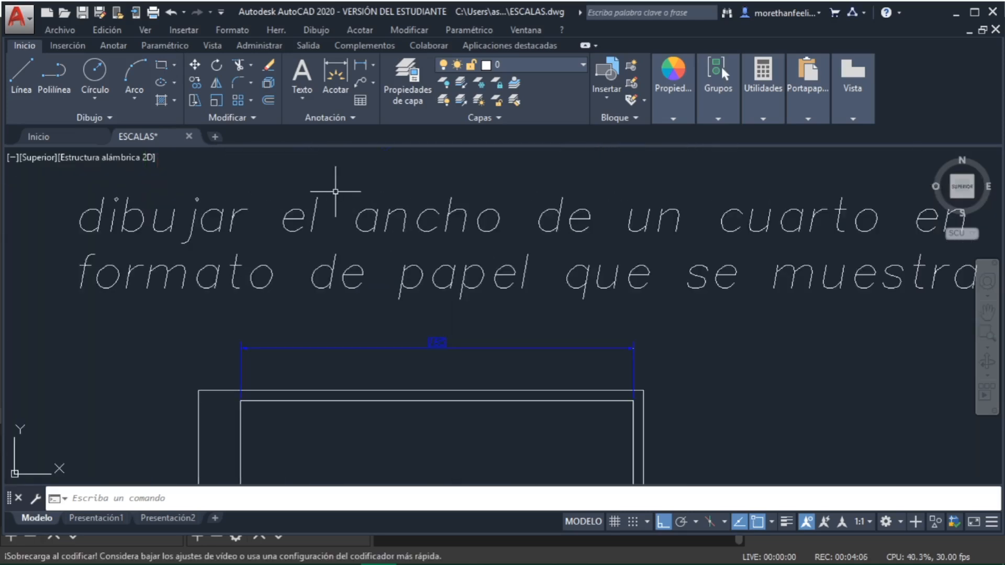
scroll(335, 192, "down", 3)
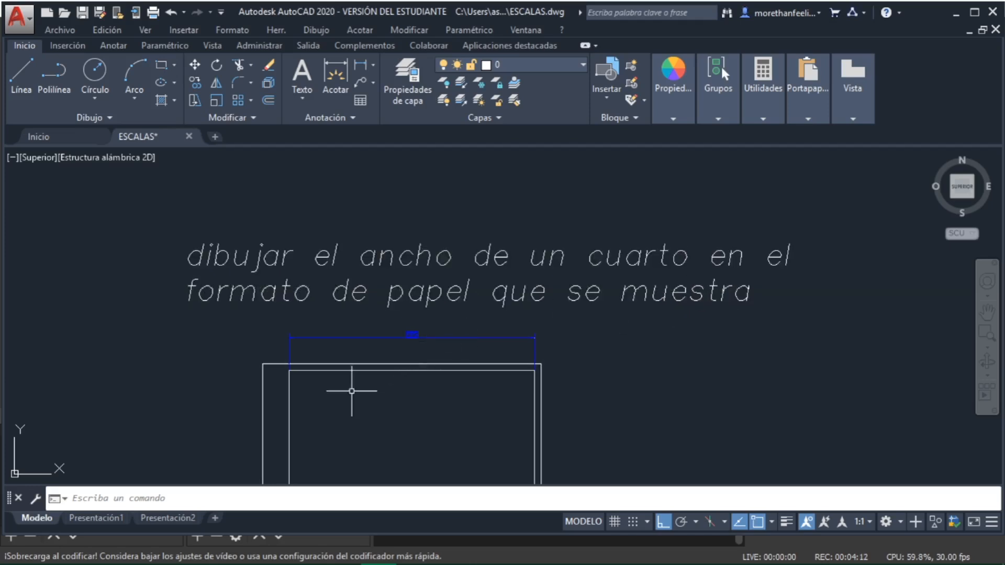
scroll(359, 370, "up", 8)
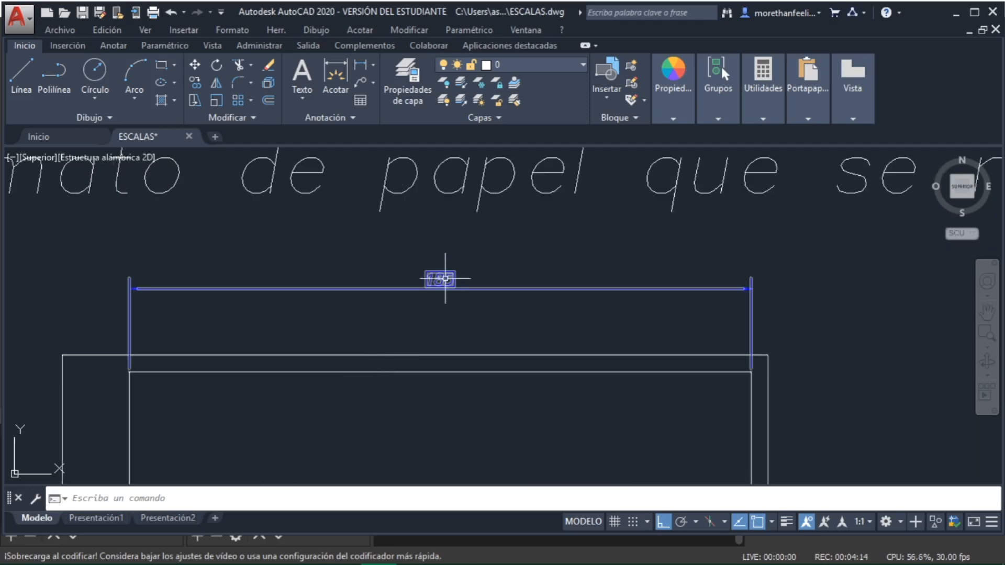
scroll(442, 277, "up", 4)
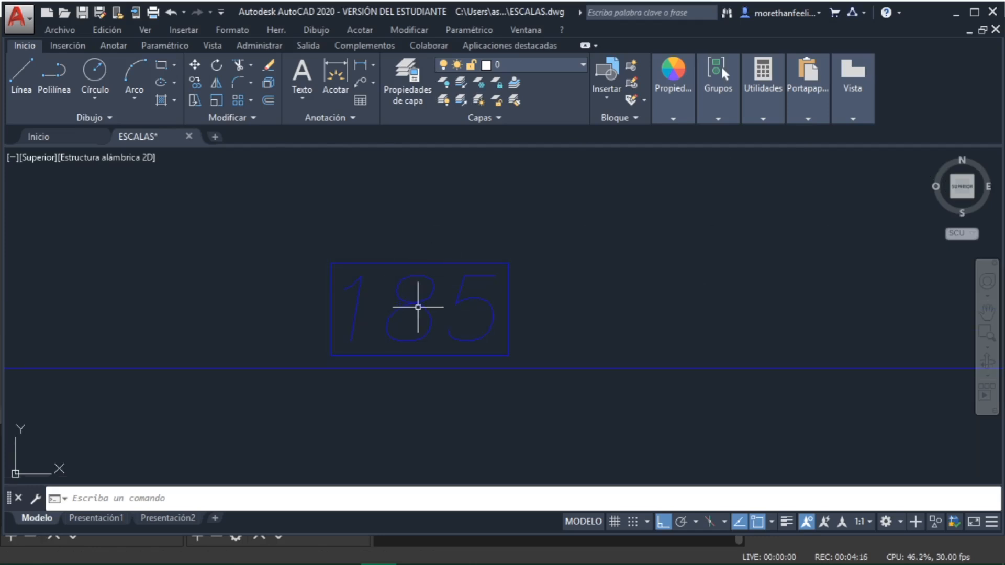
mouse_move(424, 305)
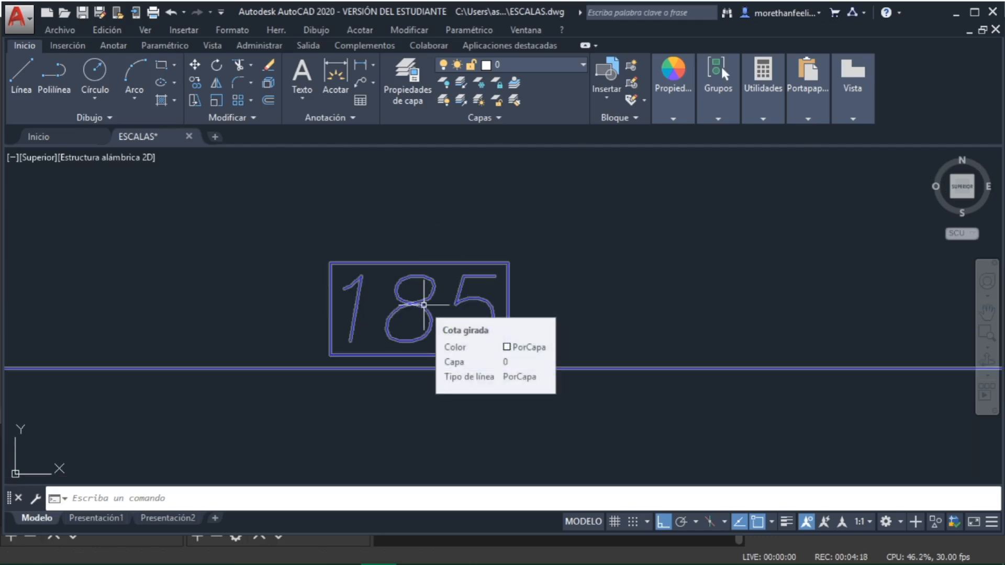
scroll(424, 305, "down", 4)
scroll(403, 292, "up", 5)
scroll(695, 269, "down", 3)
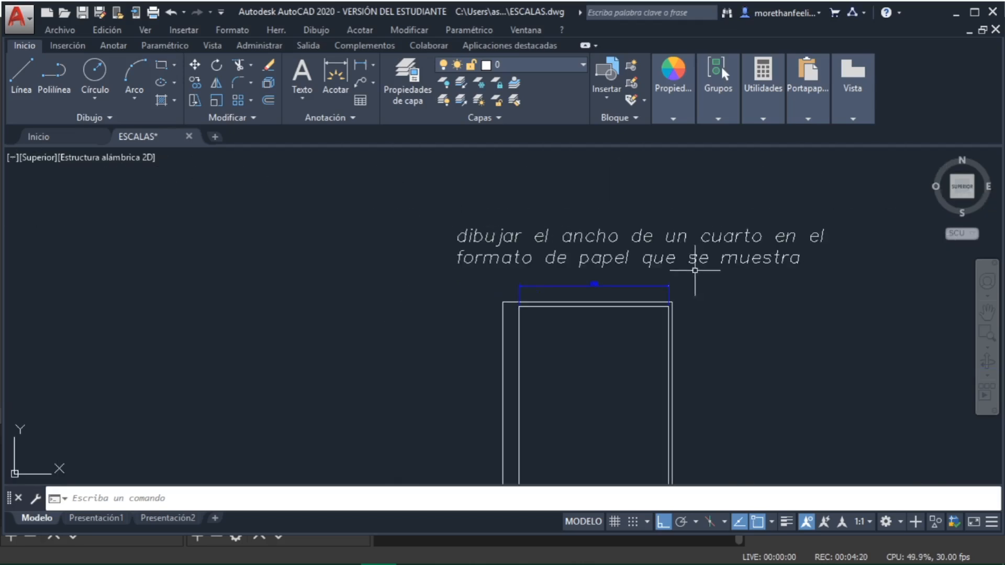
- Add the line "ancho de mi cuarto tiene 6m" to the end of the exercise text above the paper format
double_click(808, 262)
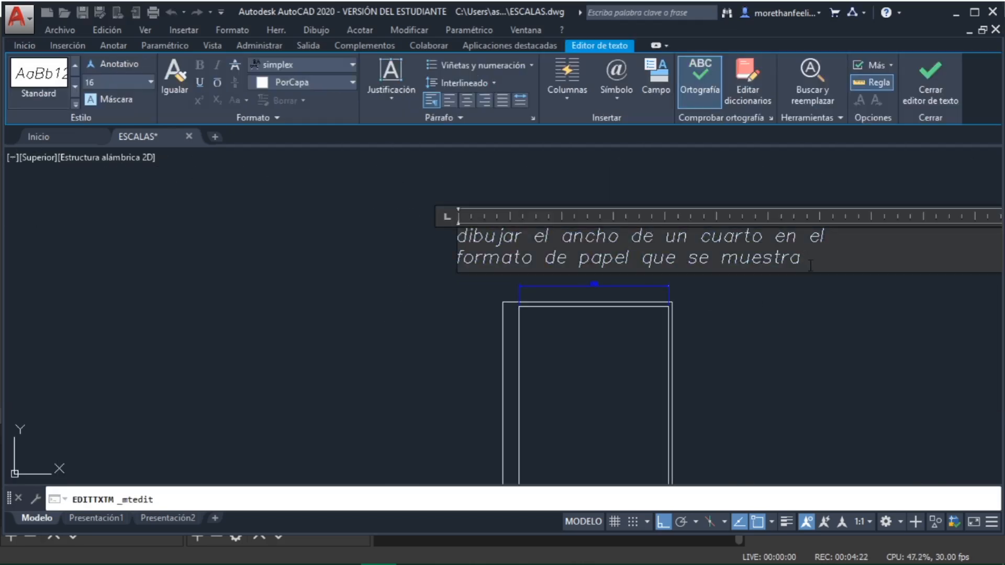
key("Return")
type("ancho de mi cuarto tiene 6m")
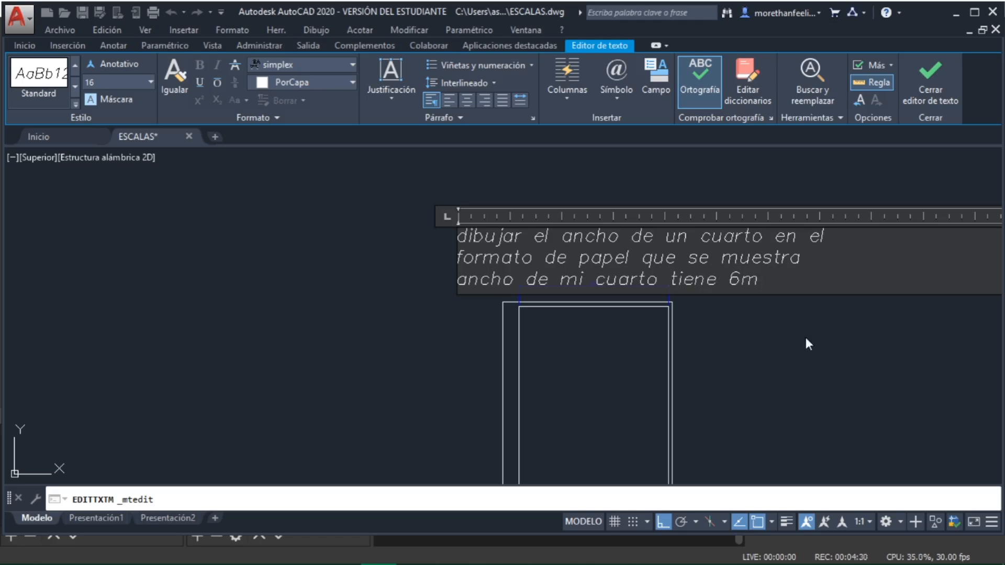
left_click(796, 326)
- Move the exercise text straight up, clear of the dimension above the paper format, and deselect it
left_click(714, 256)
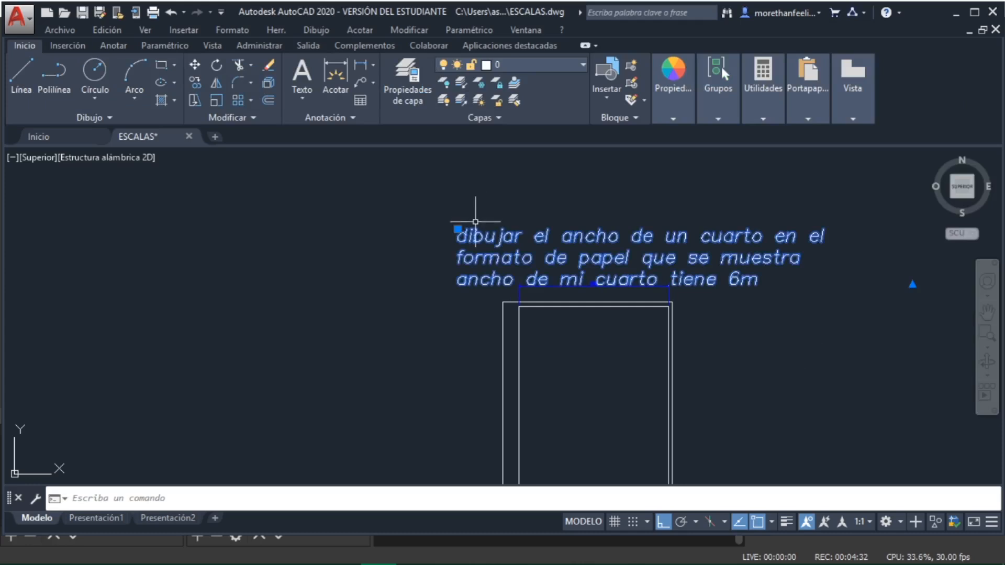
left_click(457, 229)
left_click(457, 218)
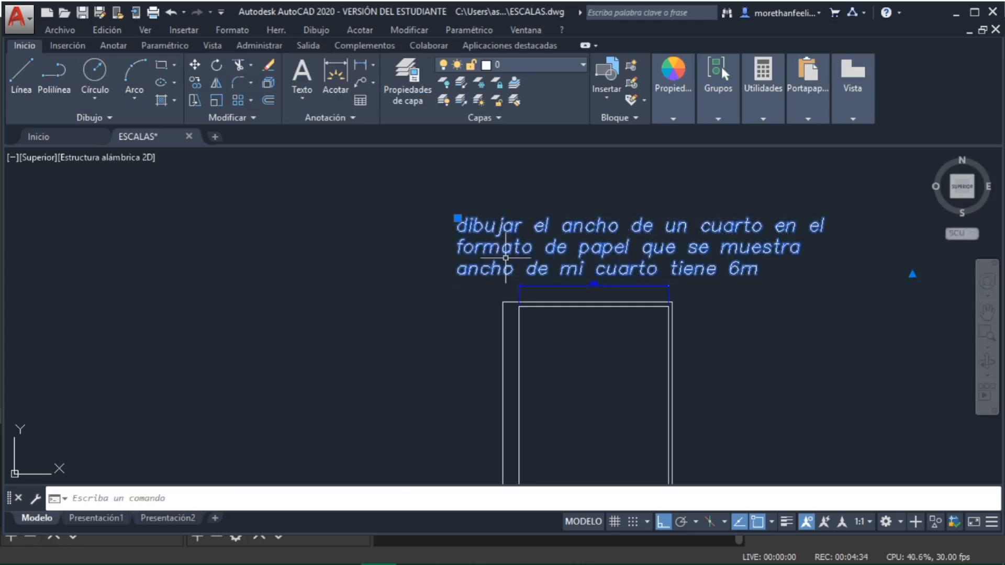
left_click(457, 218)
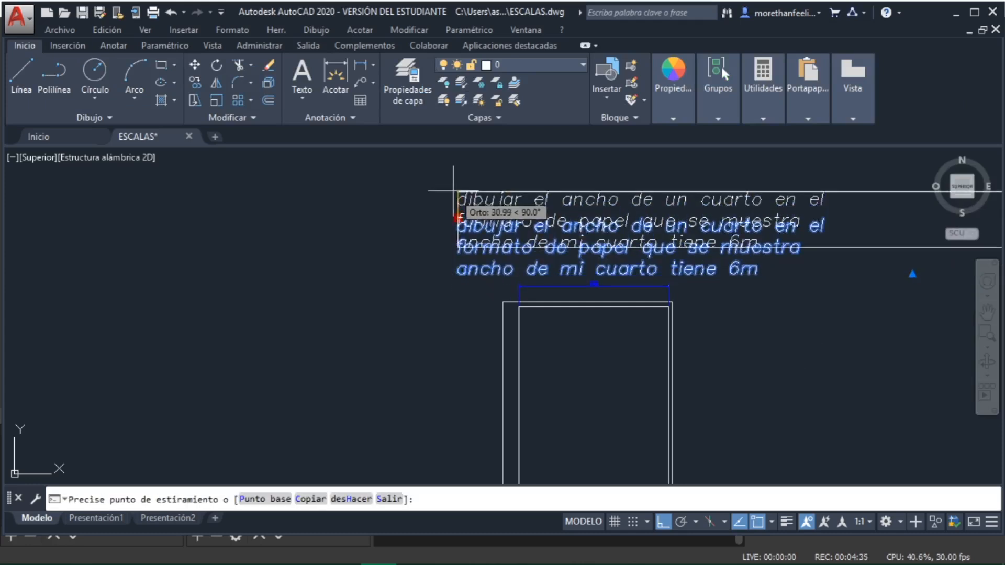
left_click(447, 159)
key("Escape")
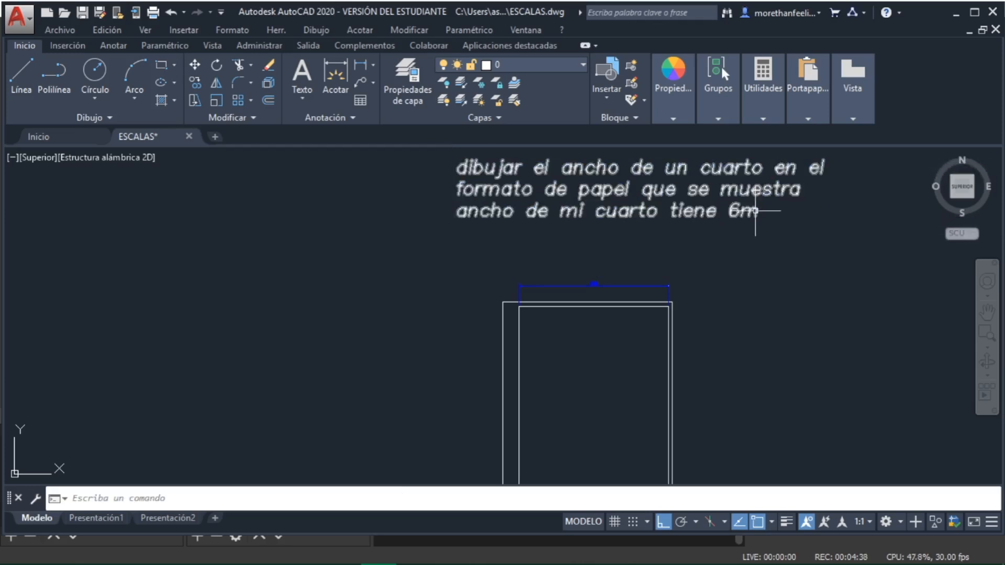
- Add the calculation "(6000)/185=32.5" as a new line under the exercise text, followed by two line breaks
double_click(755, 210)
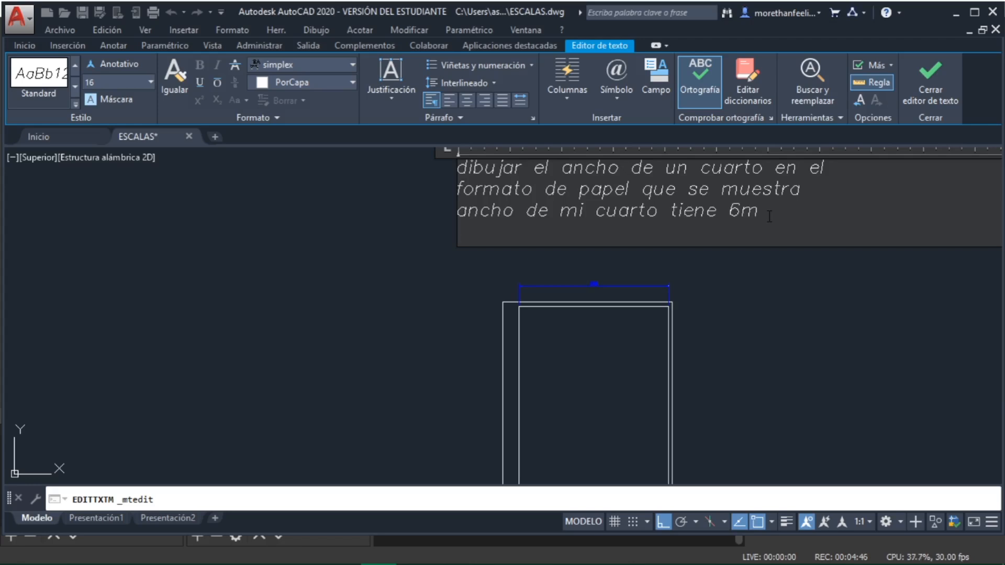
type("()")
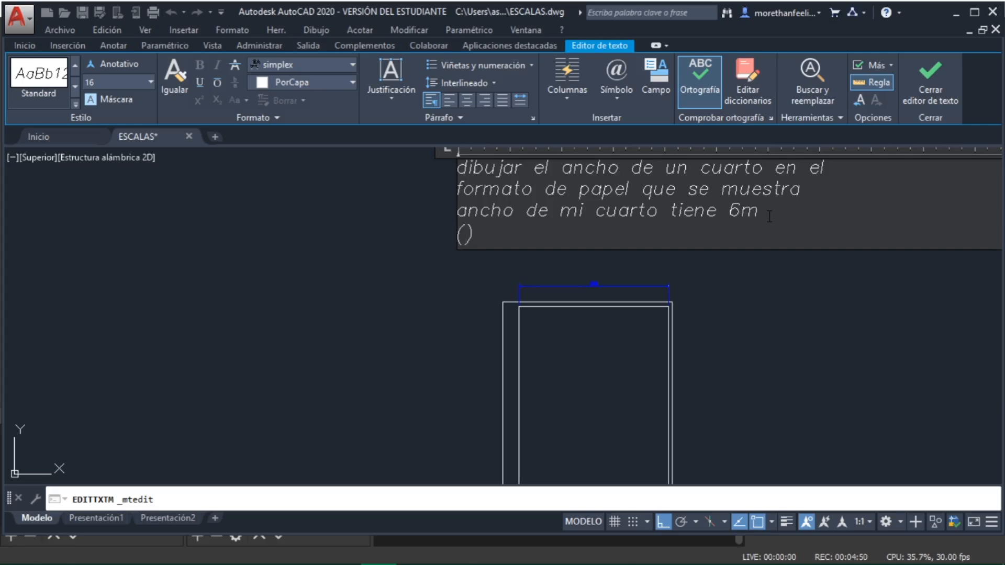
type("6000")
key("Right")
type("/")
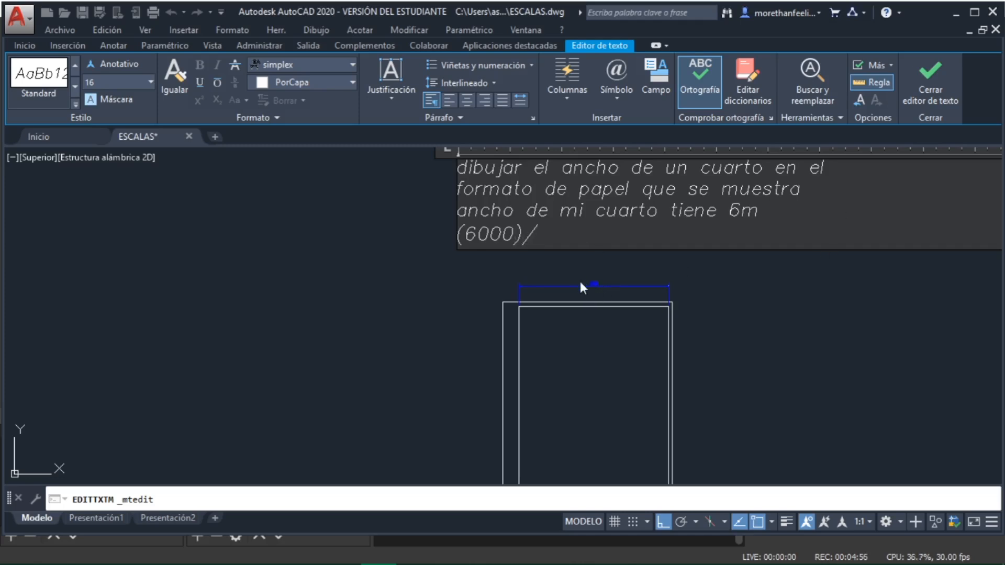
type("185=32.5")
key("BackSpace")
key("BackSpace")
type(".5")
key("Return")
key("Return")
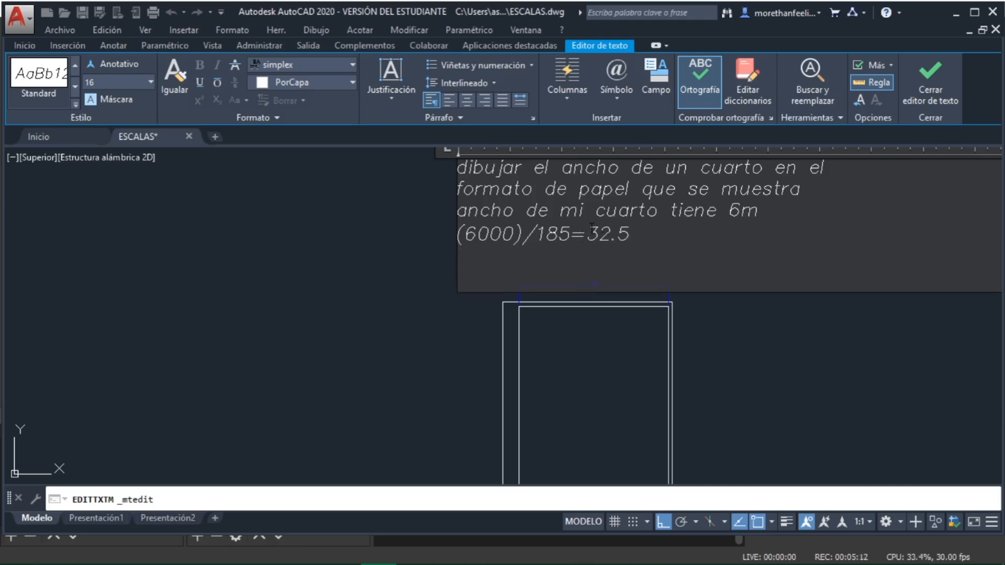
- Add the line "1:25- 32.5 - 1:50" under the calculation in the exercise text and finish editing
left_click_drag(588, 233, 634, 236)
left_click(505, 257)
type("1:25 32.5")
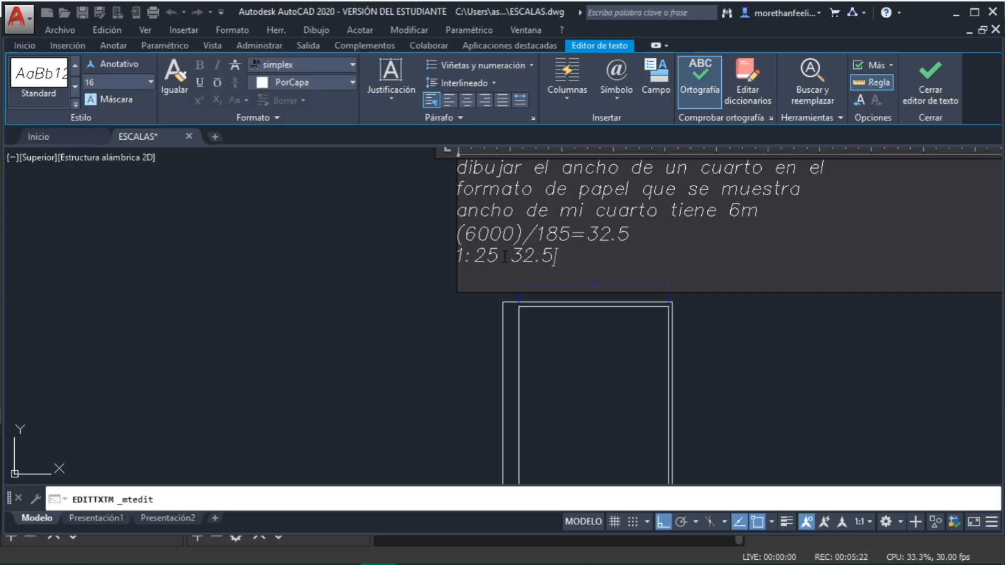
type(" - 1:50")
left_click(506, 257)
type("-")
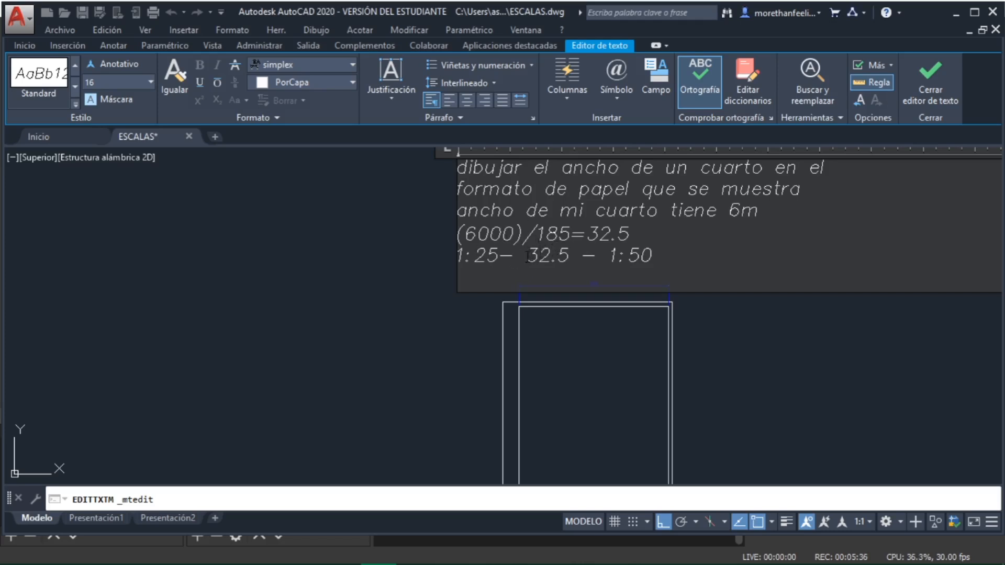
left_click_drag(498, 256, 470, 258)
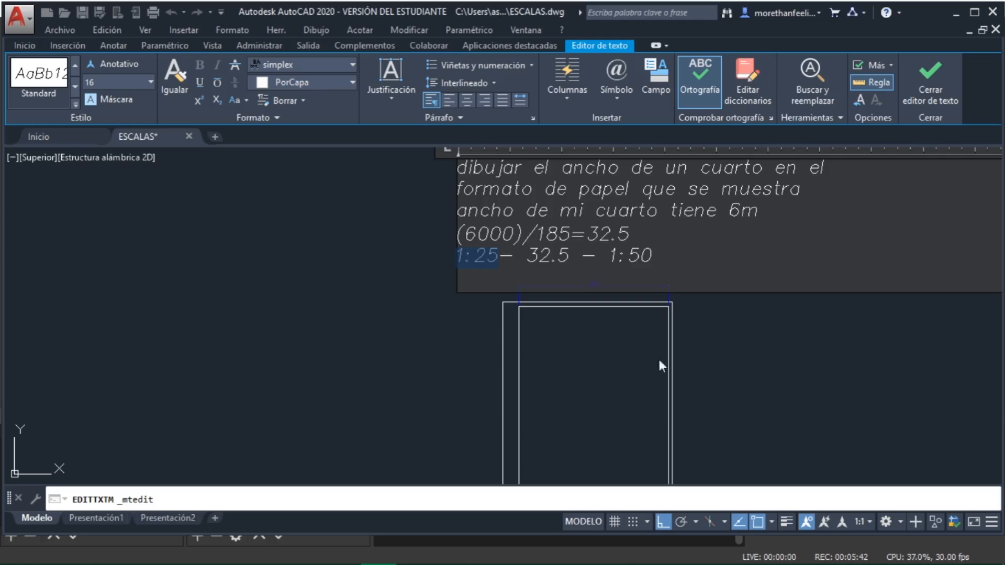
left_click_drag(610, 257, 655, 257)
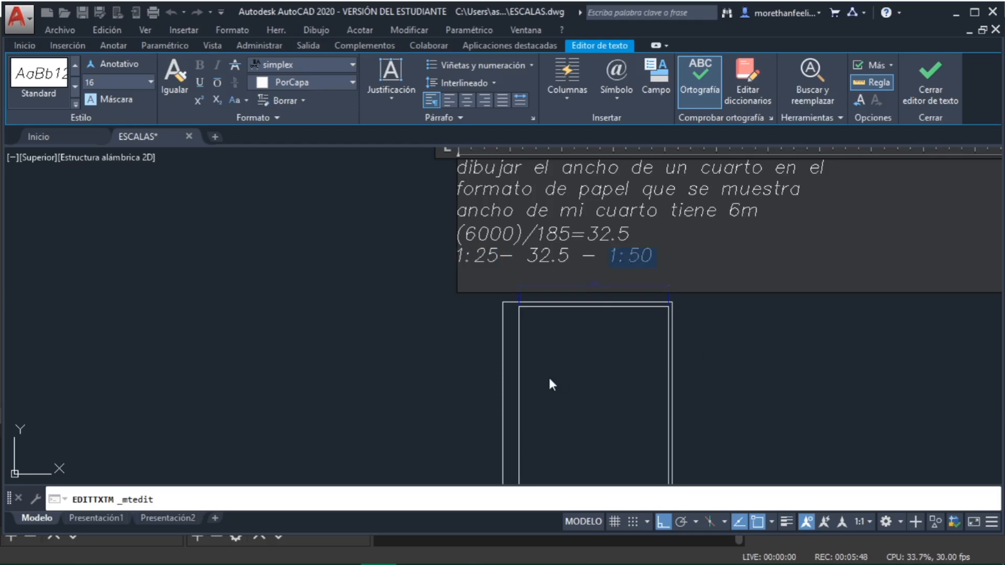
left_click(771, 370)
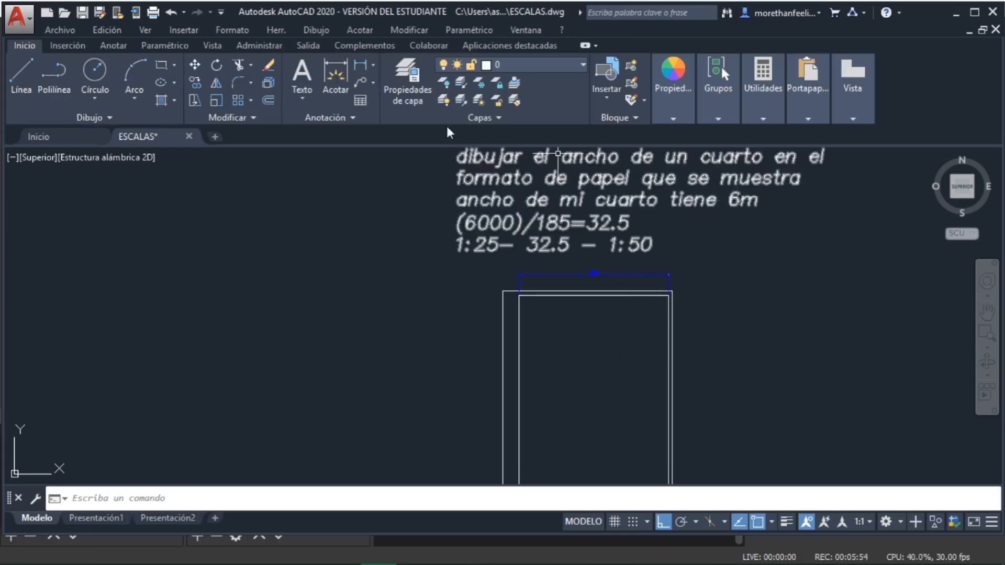
- Draw a horizontal line 6 units long inside the paper format and compare it with the frame
left_click(24, 73)
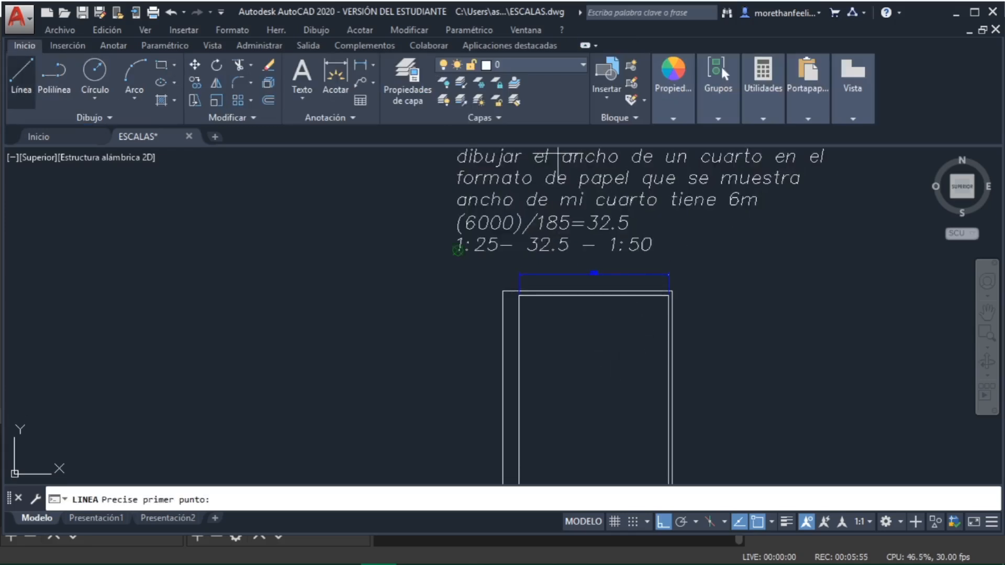
left_click(537, 353)
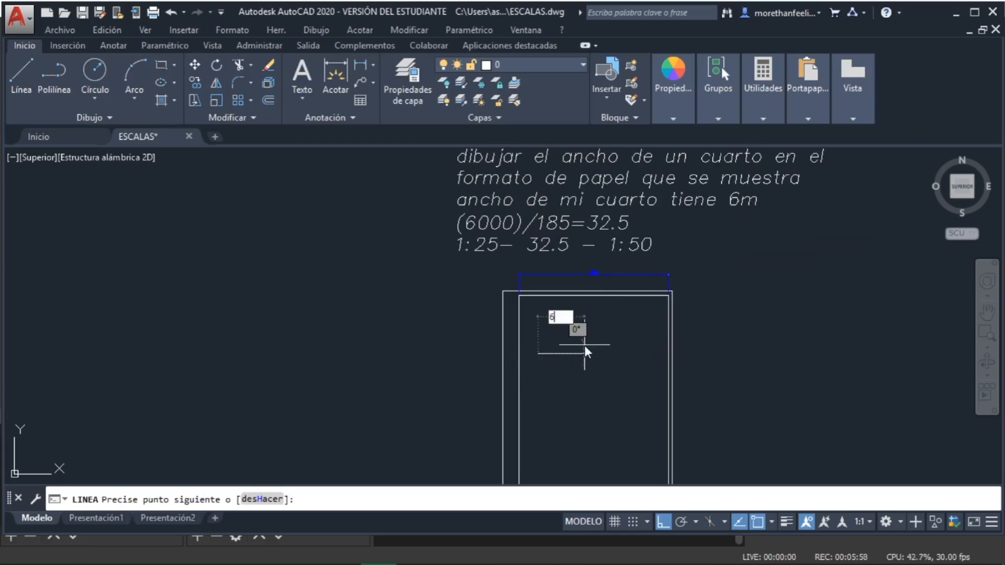
left_click(584, 344)
key("Escape")
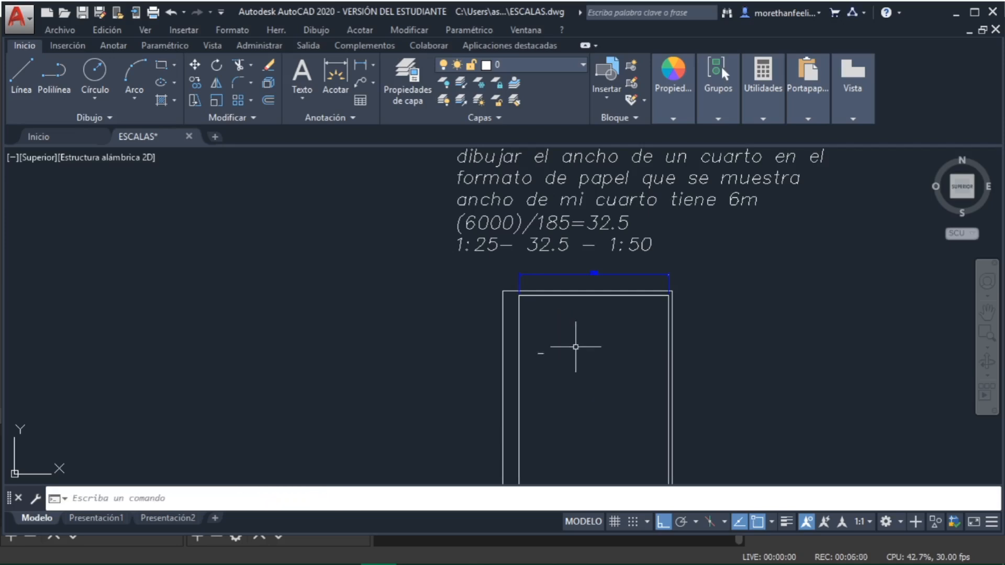
middle_click_drag(589, 364, 559, 298)
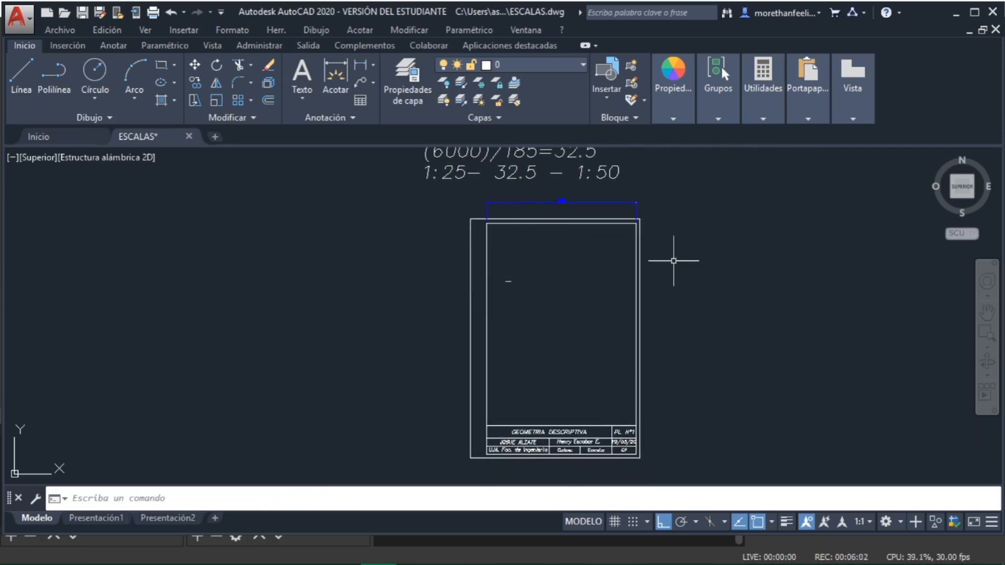
scroll(497, 304, "up", 4)
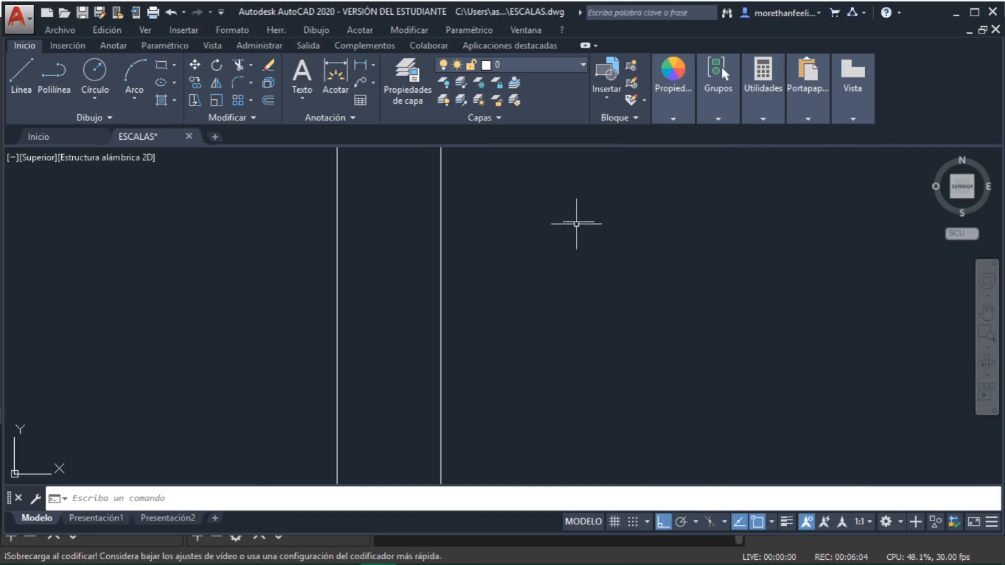
scroll(578, 220, "down", 6)
middle_click_drag(606, 224, 580, 274)
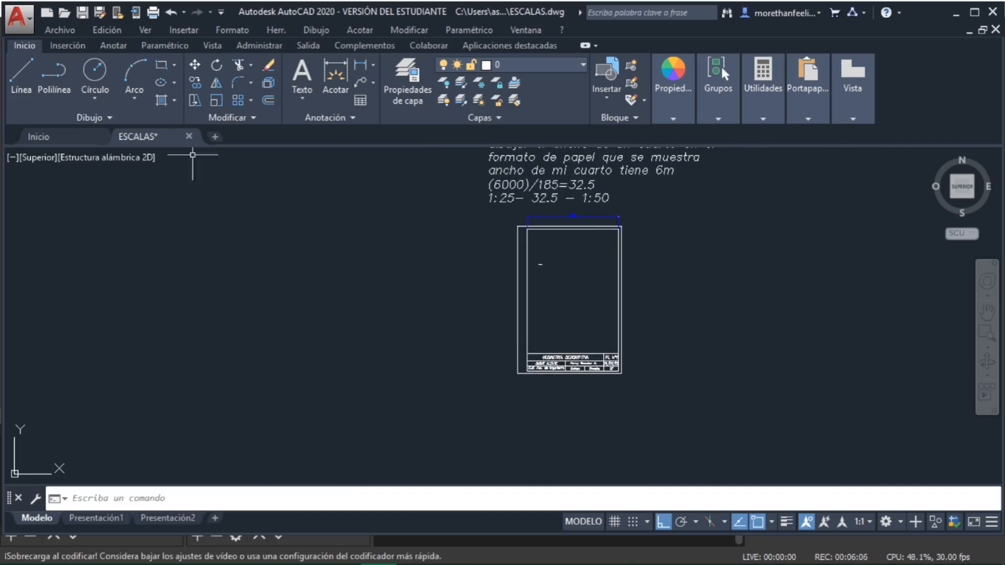
- Draw a horizontal line 6000 units long starting inside the paper format, below the short line
left_click(22, 78)
left_click(546, 286)
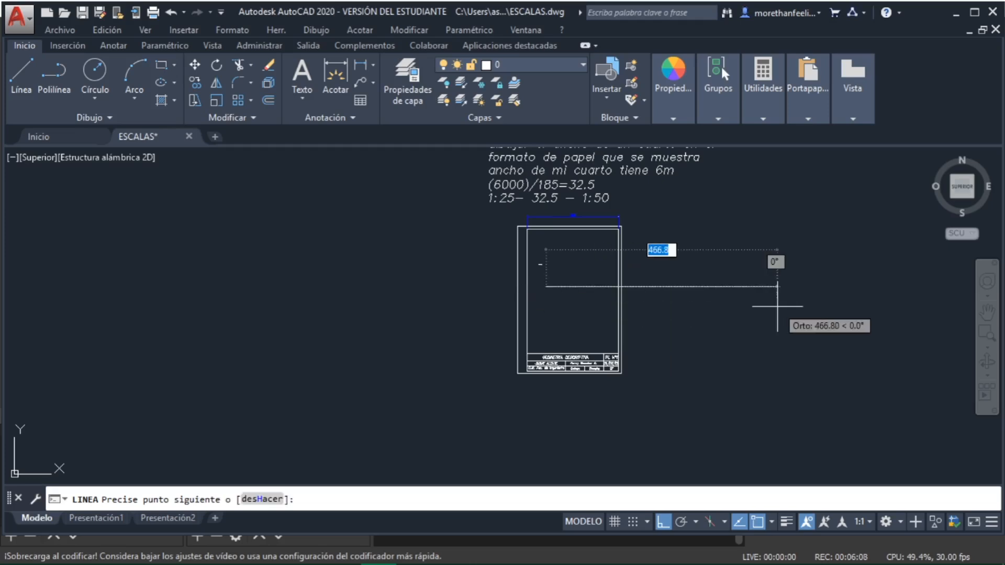
type("6000")
key("Return")
key("Return")
- Delete the 6000-unit line and the short test line from the exercise's paper format
scroll(769, 293, "down", 4)
middle_click_drag(801, 298, 584, 342)
left_click(628, 323)
key("Delete")
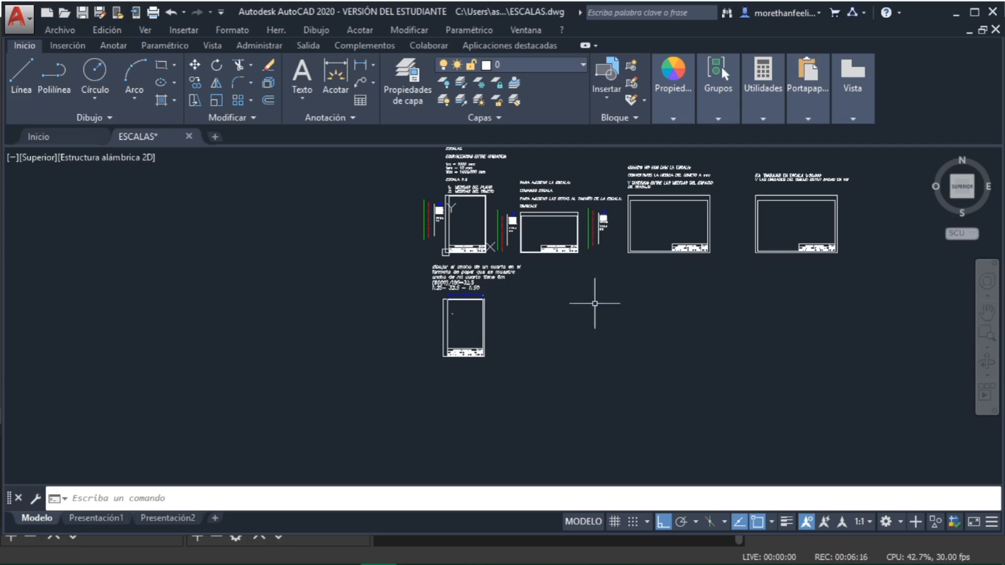
scroll(454, 315, "up", 4)
mouse_move(447, 312)
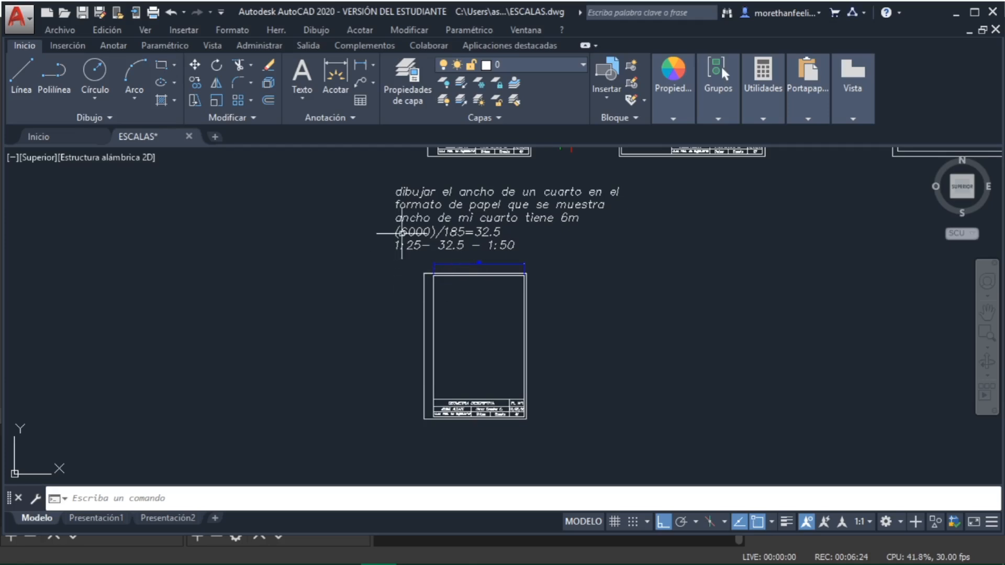
left_click(383, 180)
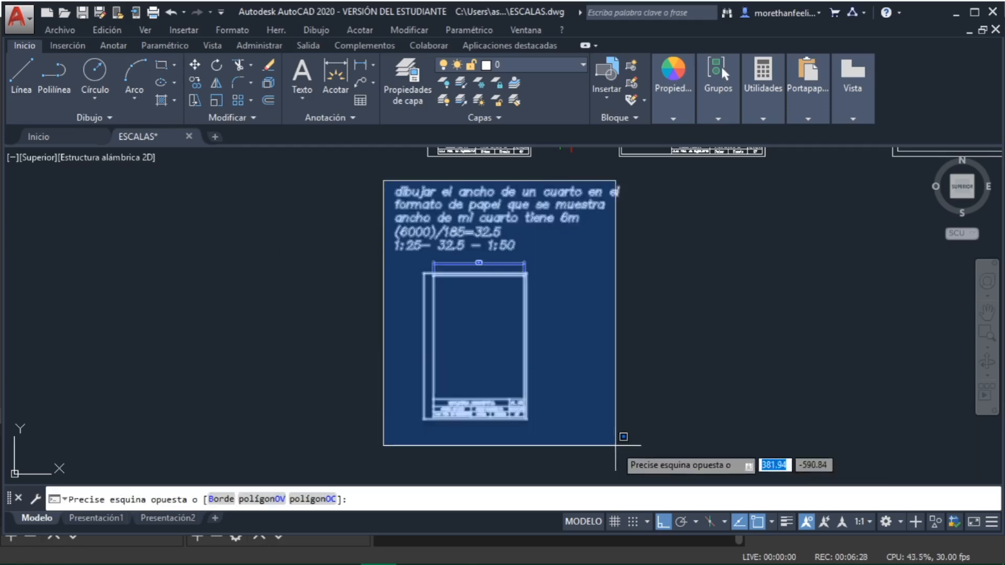
left_click(641, 445)
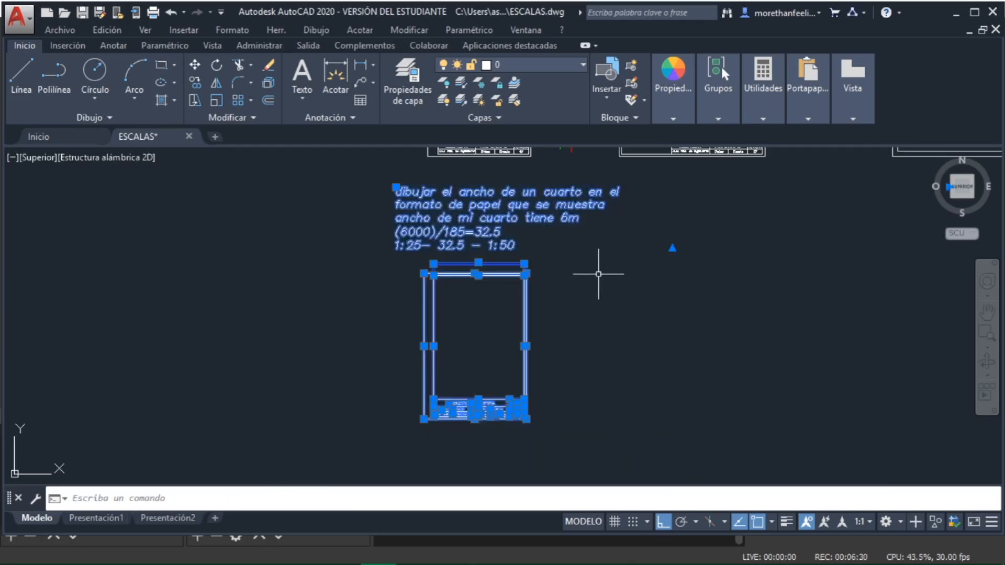
type("escala")
key("Return")
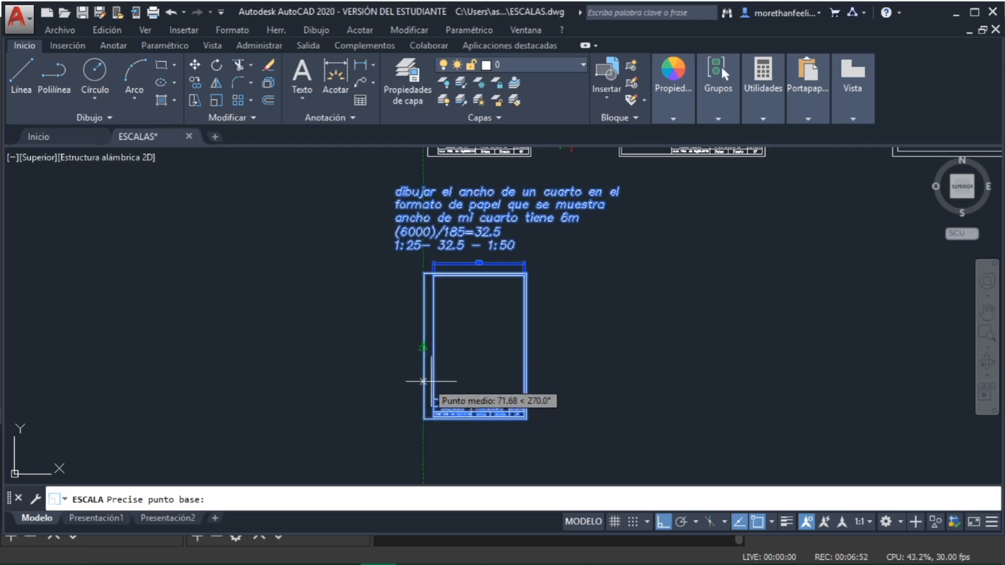
left_click(423, 418)
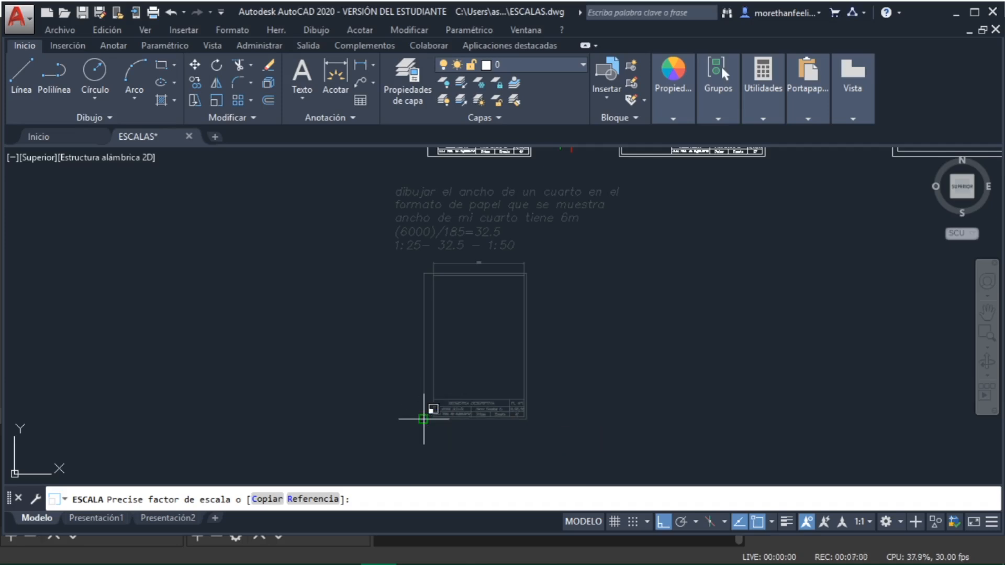
key("Escape")
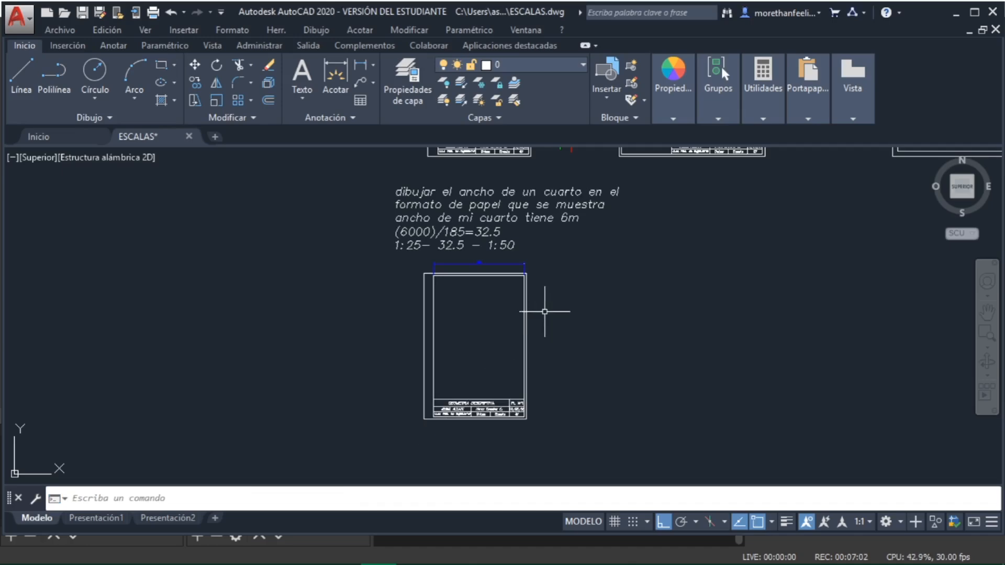
- Add the calculation "(1000)/50=0.05" as a new line under the 1:25 and 1:50 scales in the exercise text
scroll(513, 241, "up", 5)
scroll(513, 241, "up", 2)
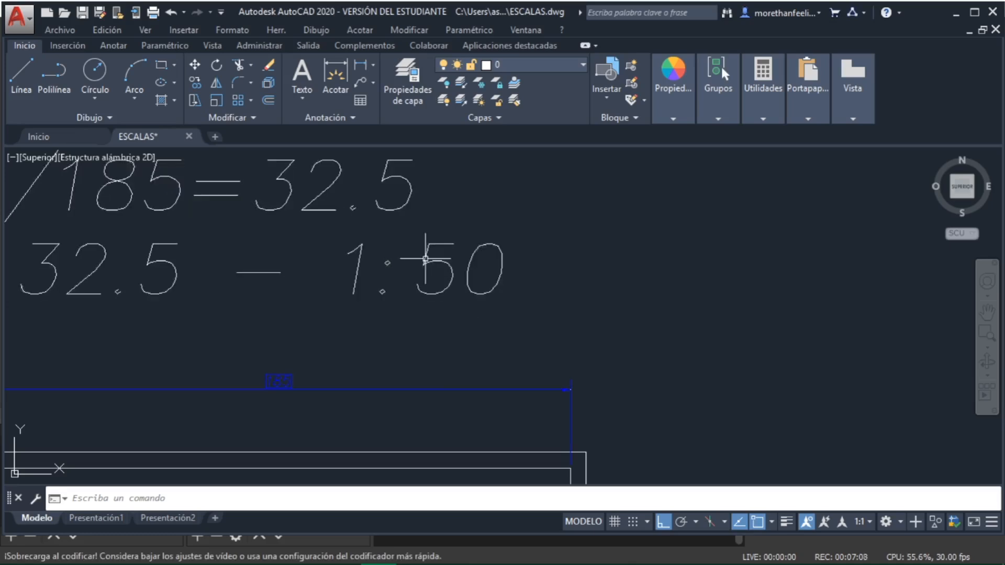
middle_click_drag(377, 271, 493, 273)
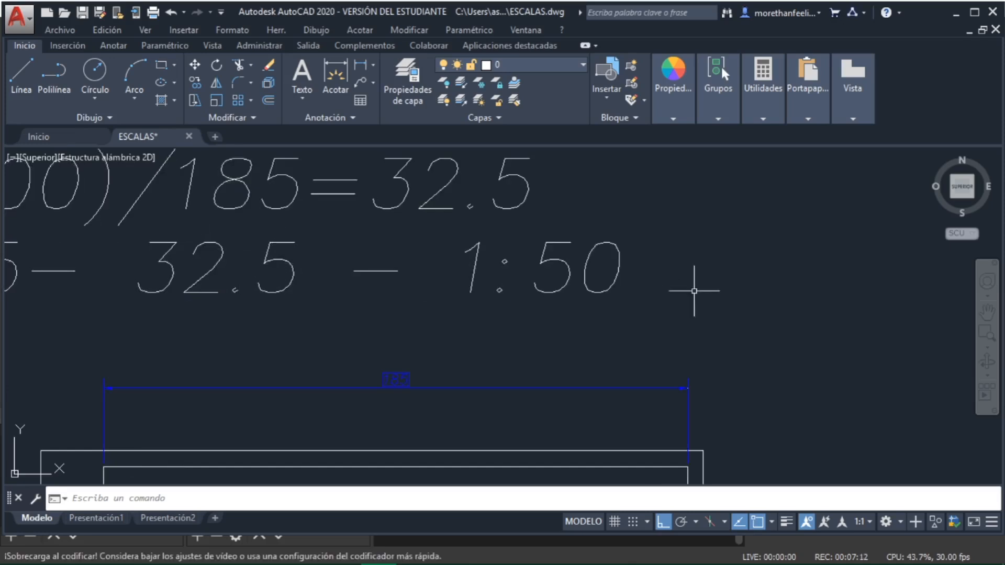
double_click(612, 275)
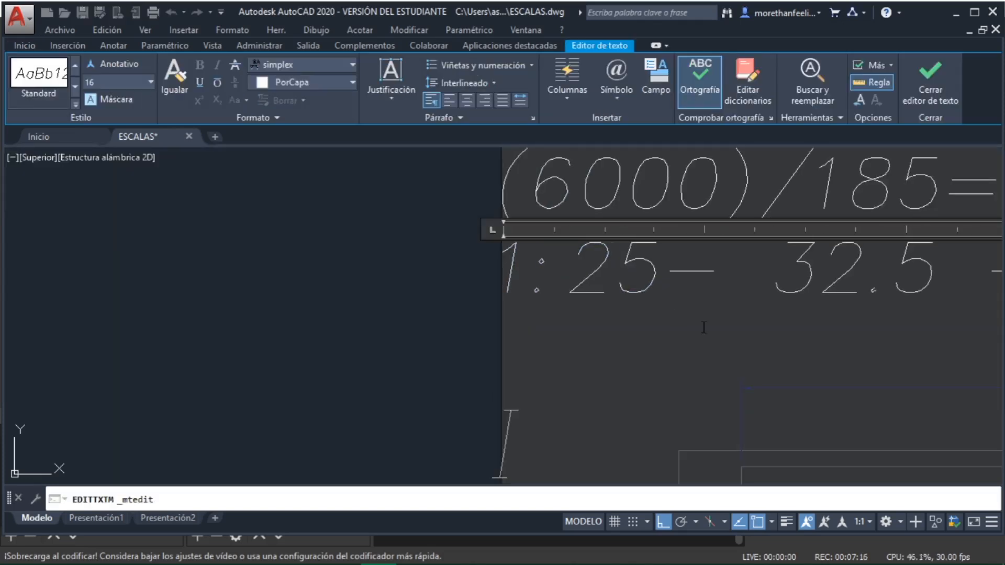
scroll(669, 312, "down", 4)
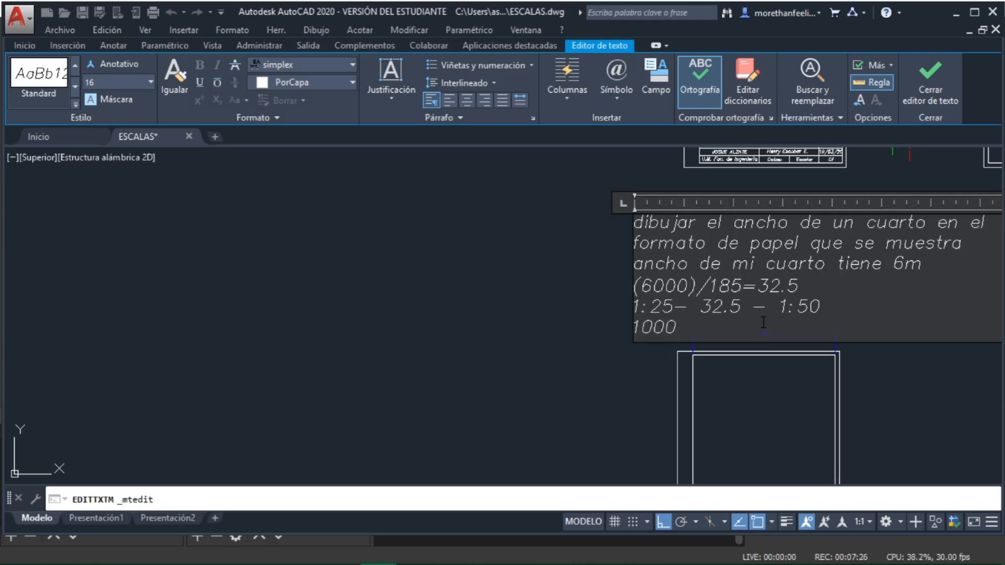
type(")")
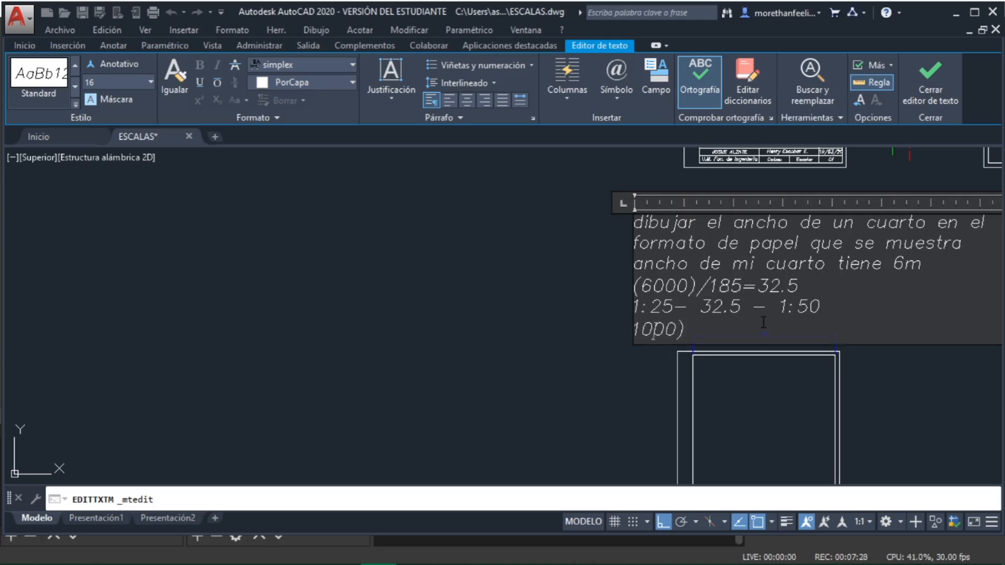
type("(")
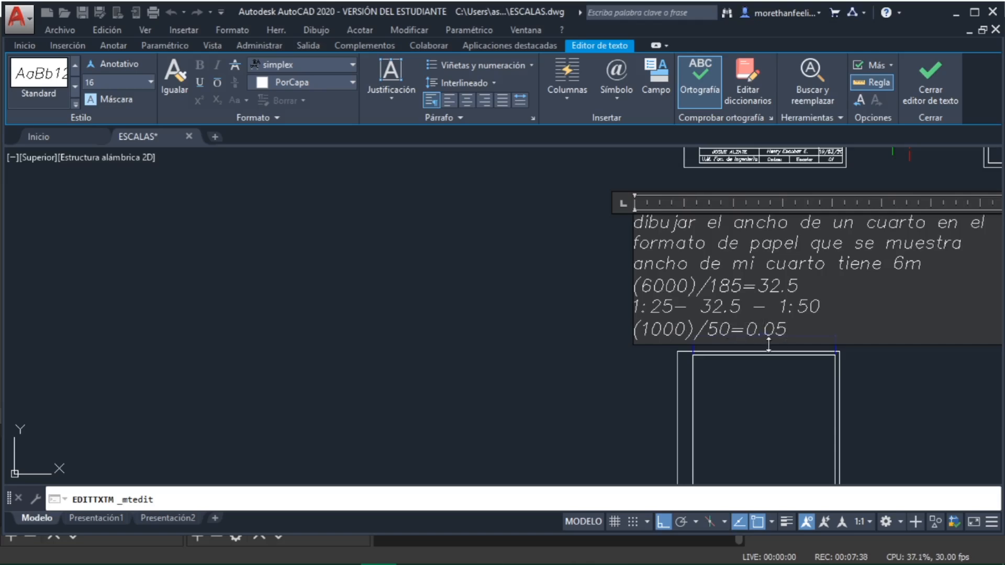
- Append "factor de escala" after the 0.05 in the last line of the exercise text and finish editing
left_click_drag(790, 330, 765, 335)
scroll(771, 335, "up", 5)
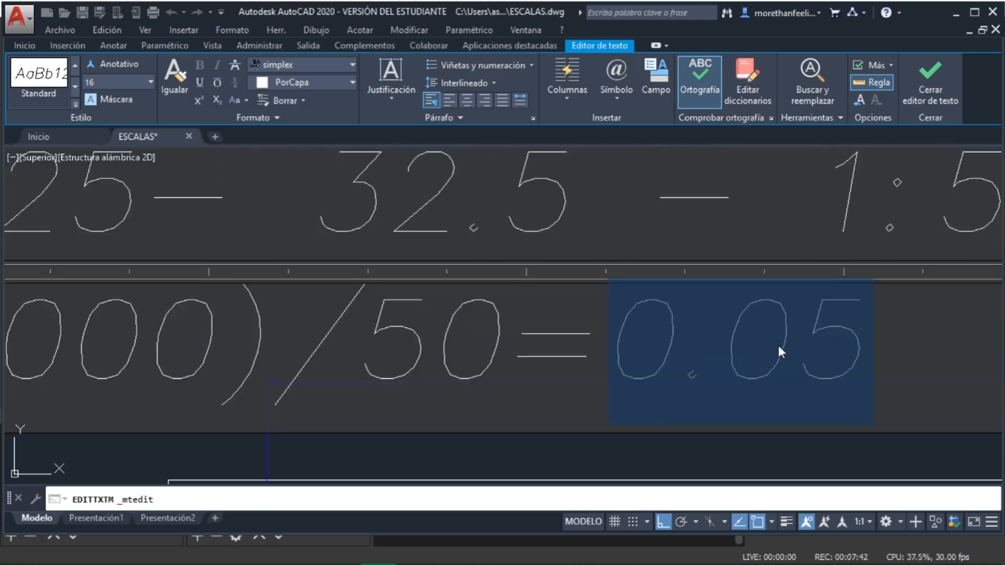
scroll(801, 331, "down", 3)
left_click(862, 333)
scroll(862, 333, "down", 2)
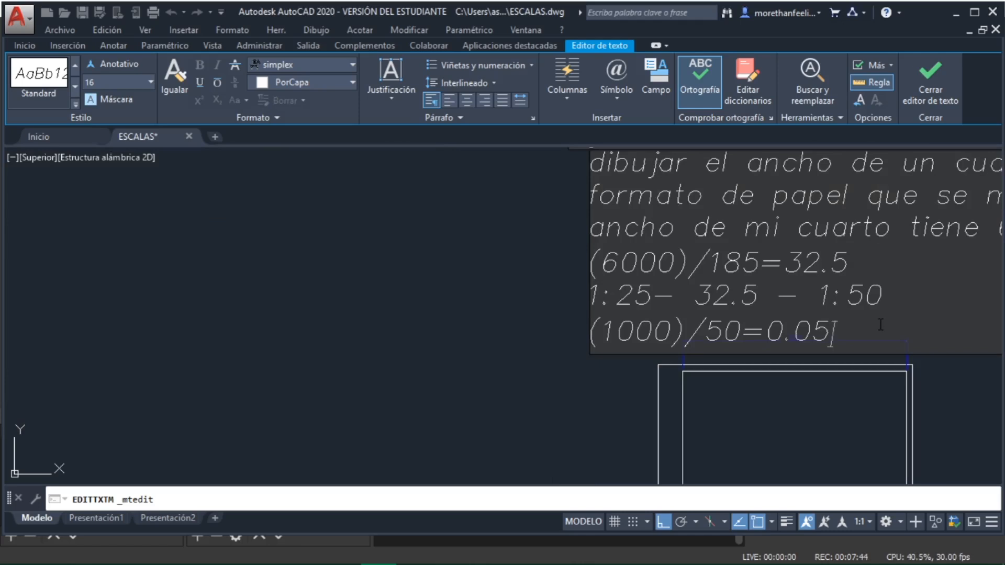
type("factord ")
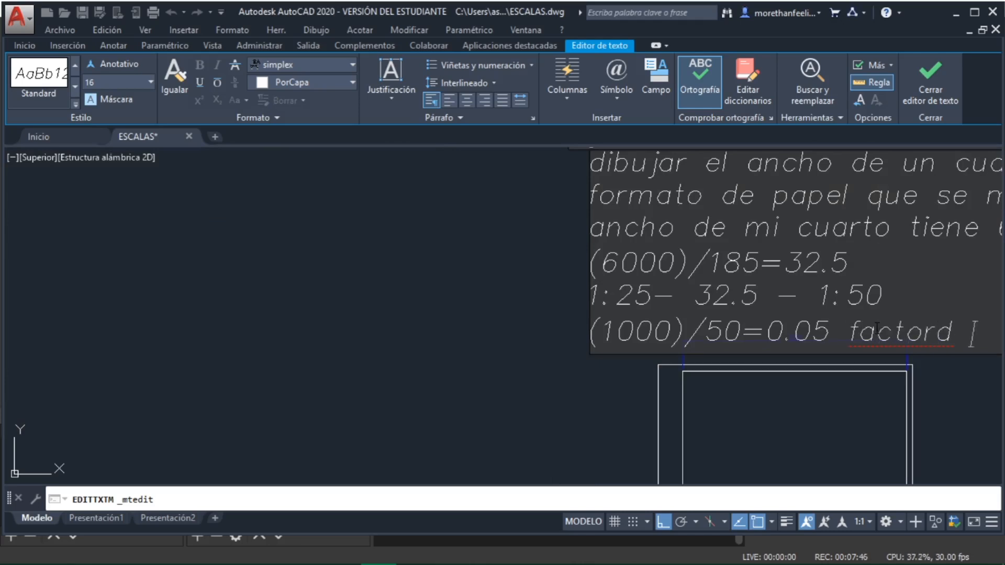
type(" escala")
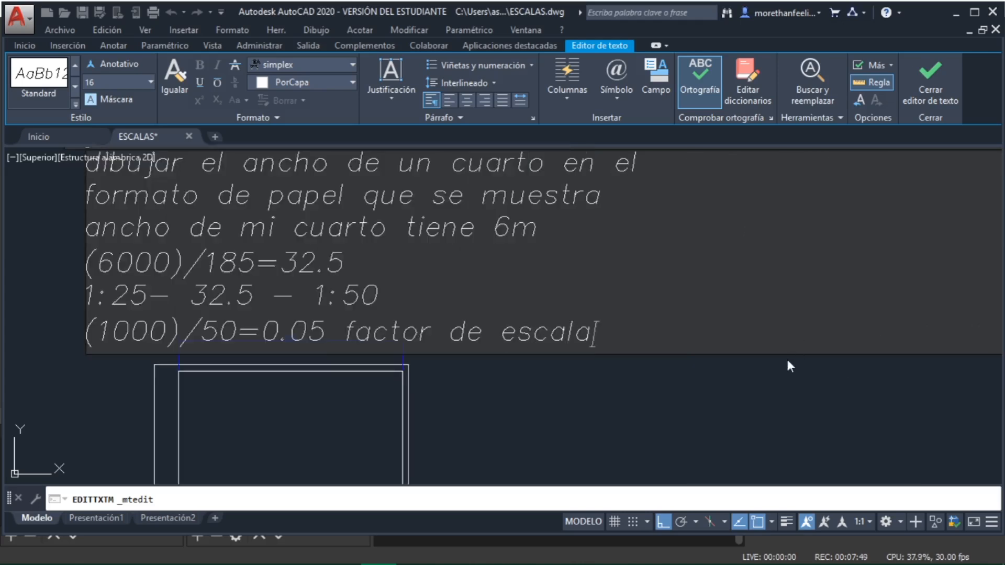
left_click(686, 404)
- Move the exercise text straight up, clear of the dimension above the paper format, and deselect it
scroll(529, 330, "down", 5)
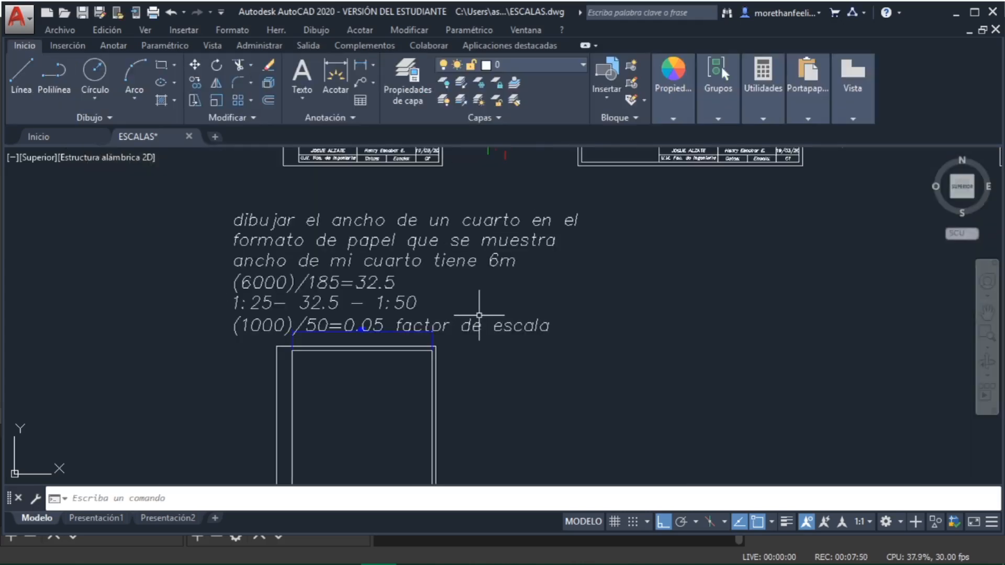
left_click(325, 252)
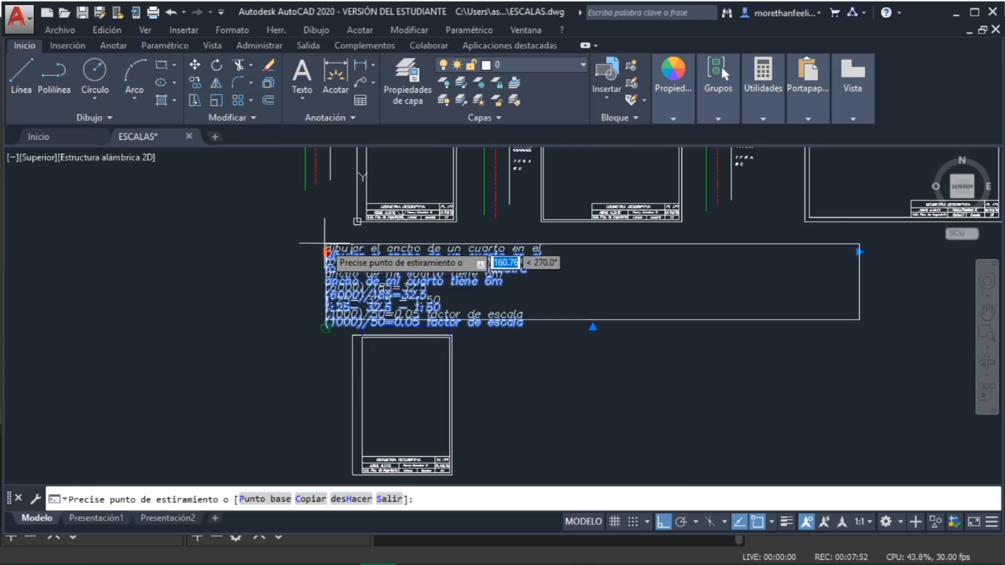
left_click(326, 239)
key("Escape")
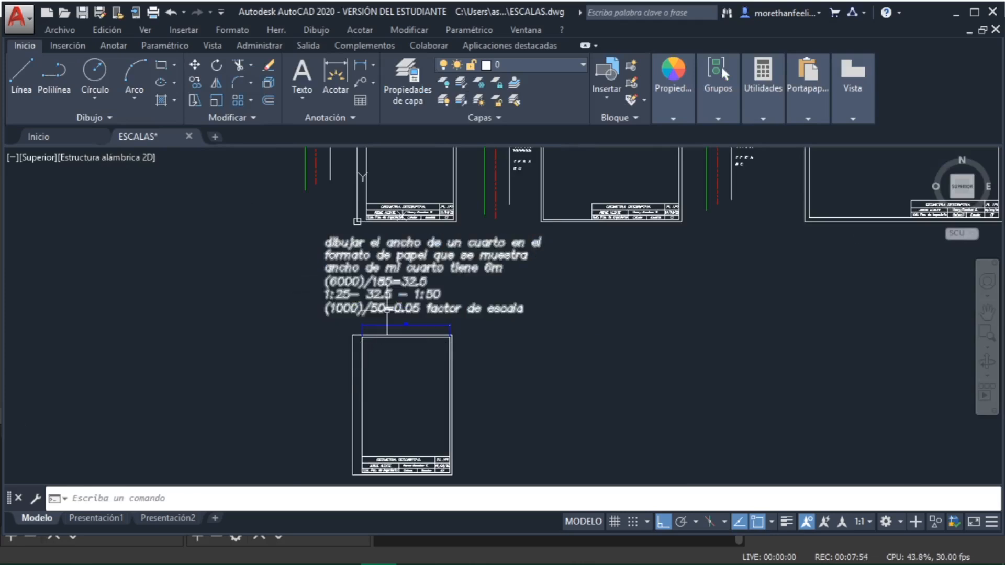
- Scale the exercise text, paper format and its dimension by a factor of 0.05 from the format's lower-left corner
left_click(307, 232)
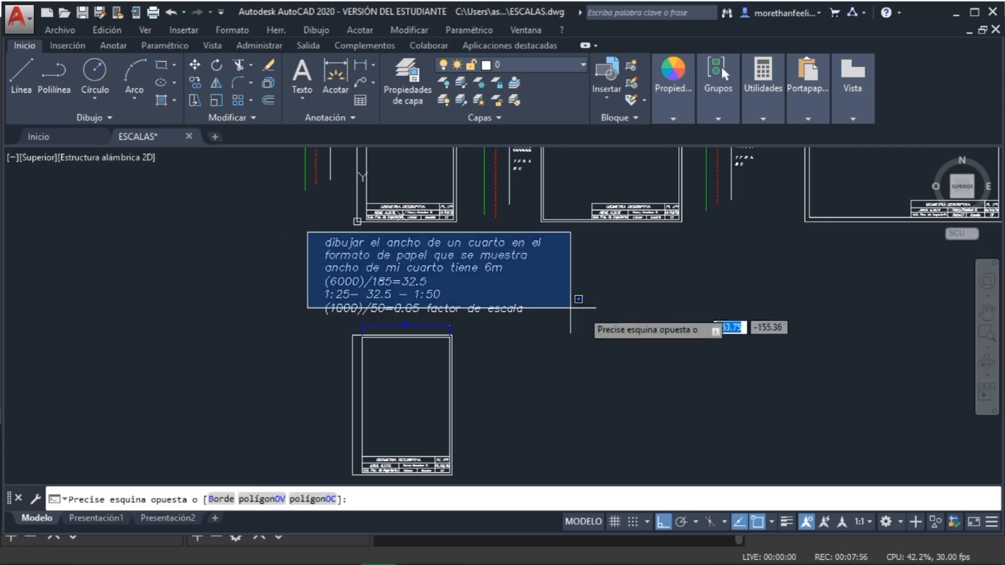
middle_click_drag(548, 439, 555, 402)
left_click(587, 482)
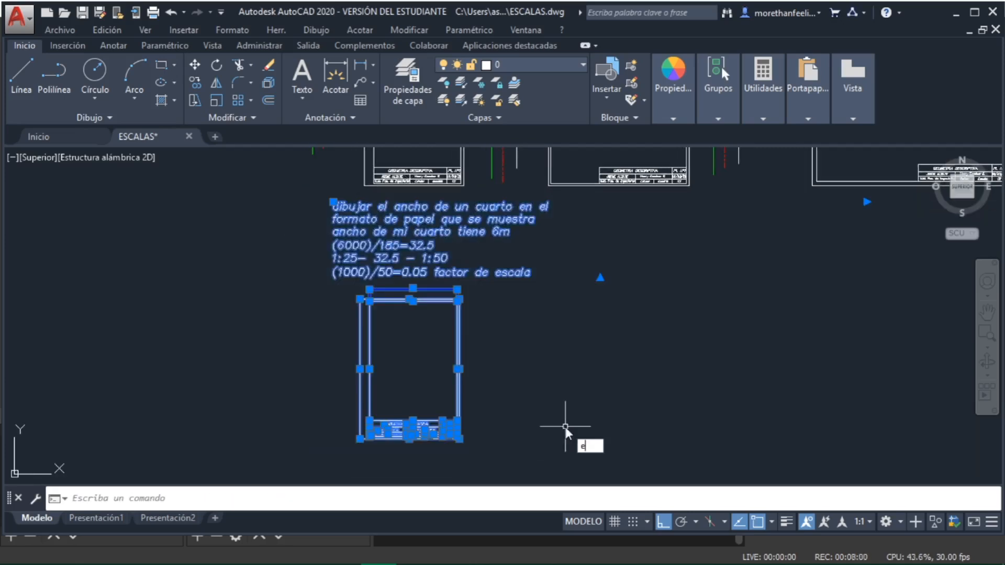
type("escala")
key("Return")
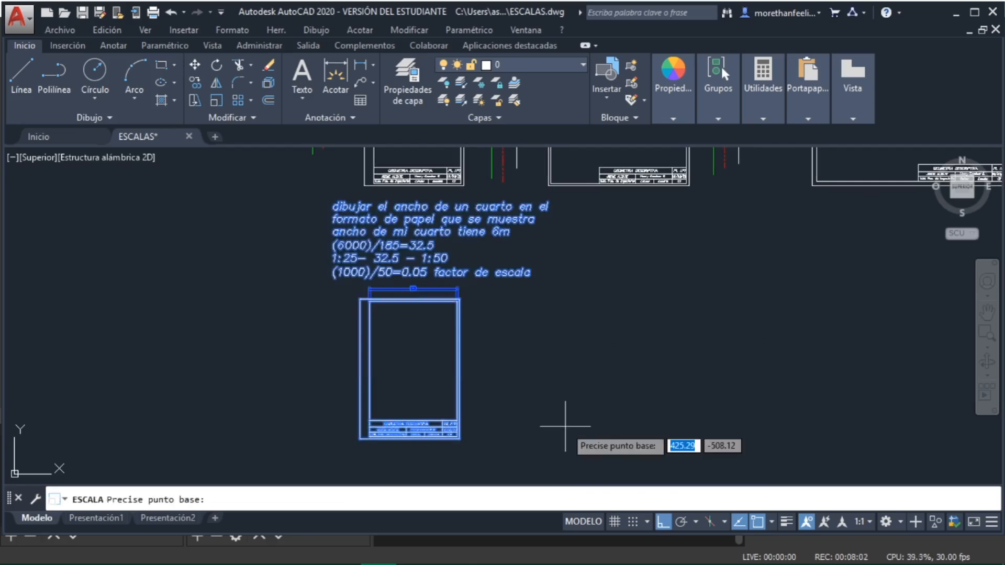
left_click(360, 439)
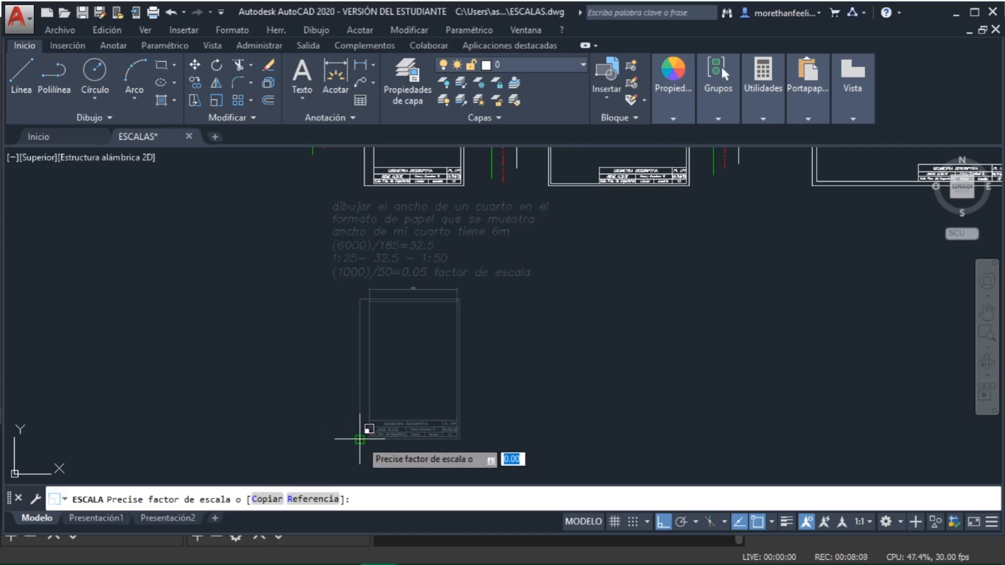
type("0.")
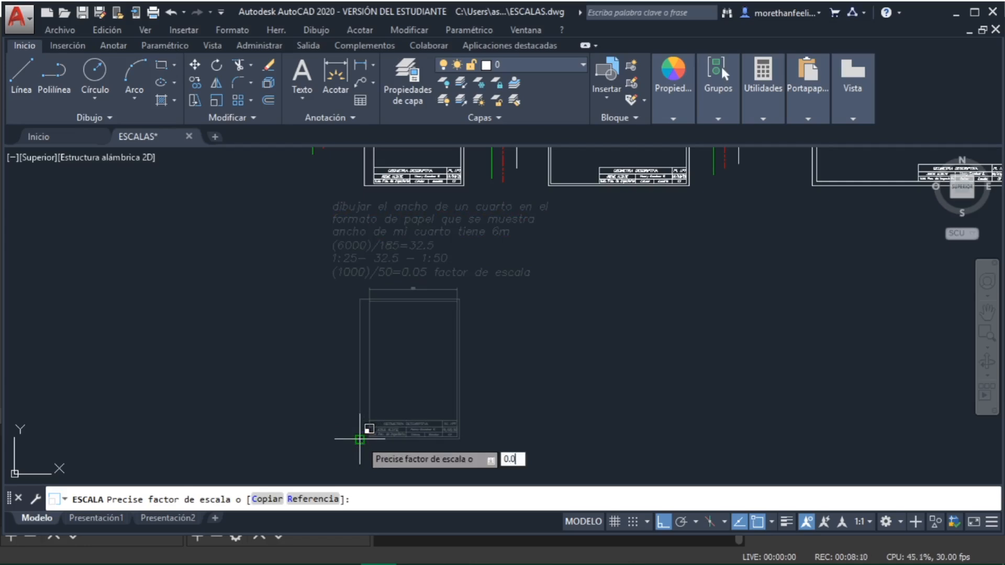
key("Return")
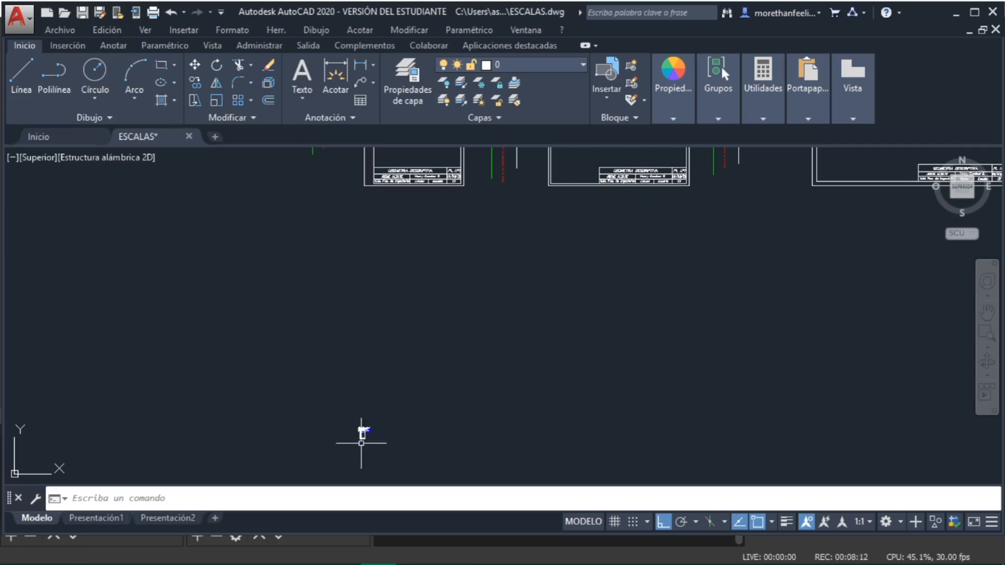
- Examine the scaled paper format and the size of the dimension above it compared with the exercise text
scroll(451, 342, "down", 2)
middle_click_drag(529, 268, 509, 309)
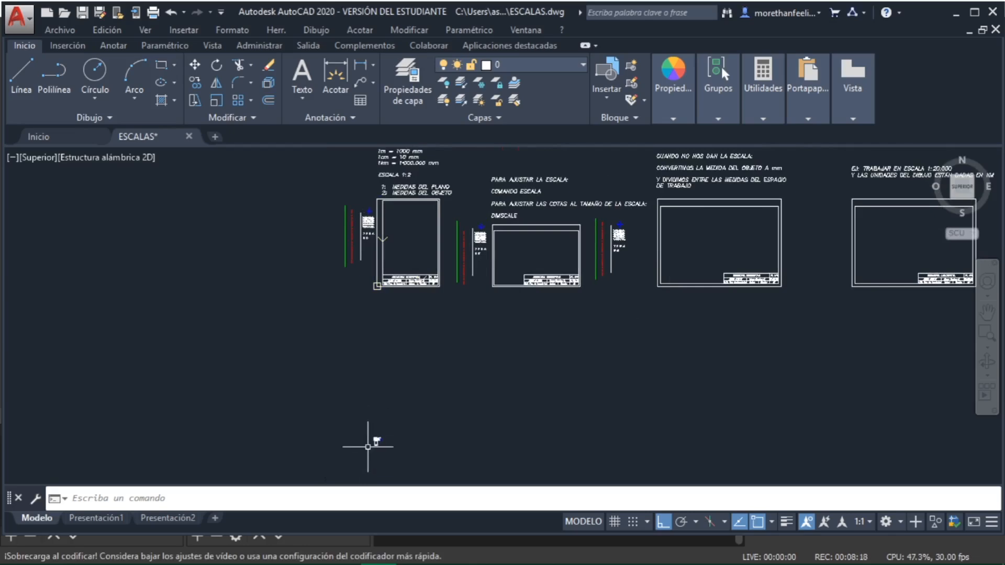
scroll(366, 432, "up", 6)
scroll(368, 422, "down", 2)
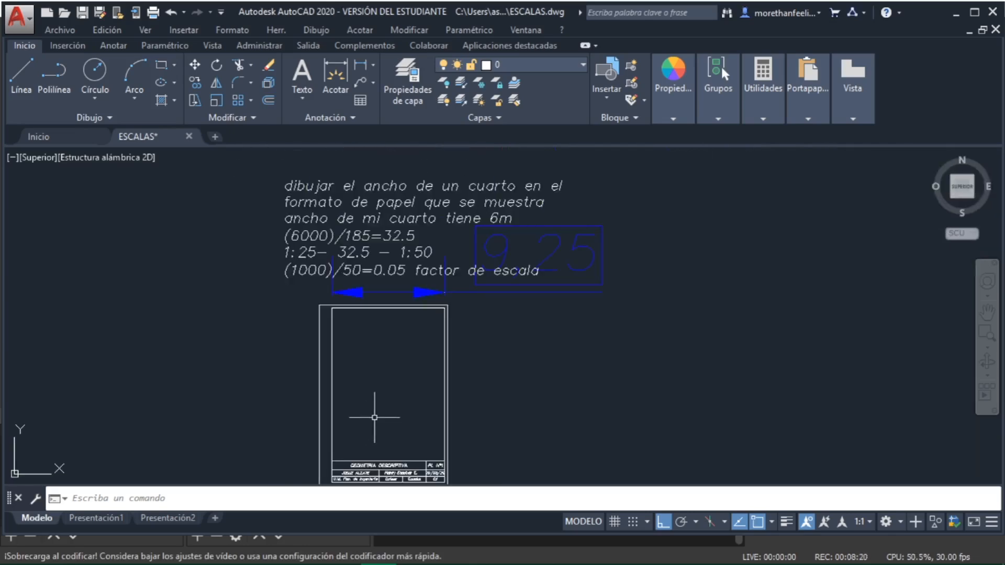
middle_click_drag(372, 417, 381, 406)
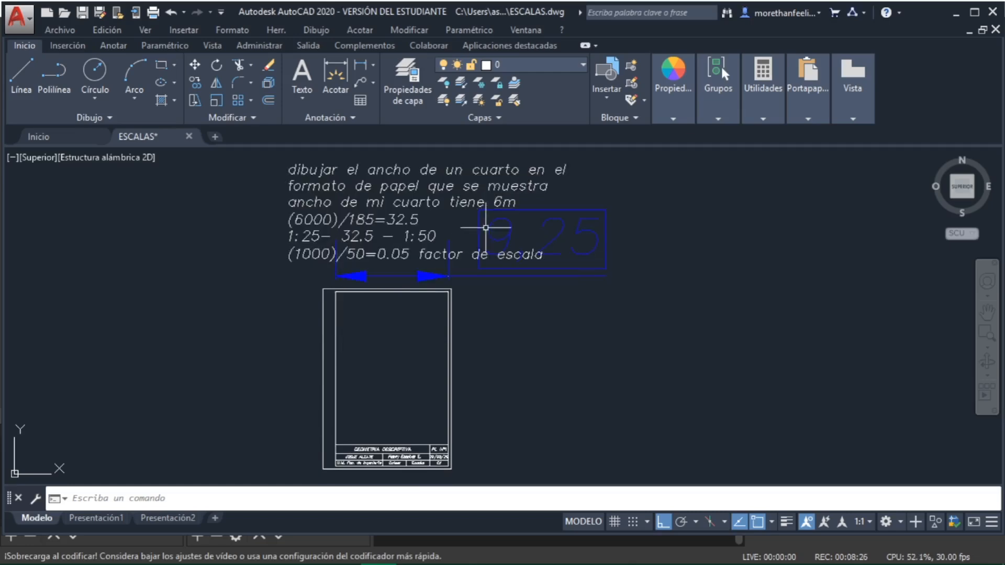
scroll(518, 228, "up", 3)
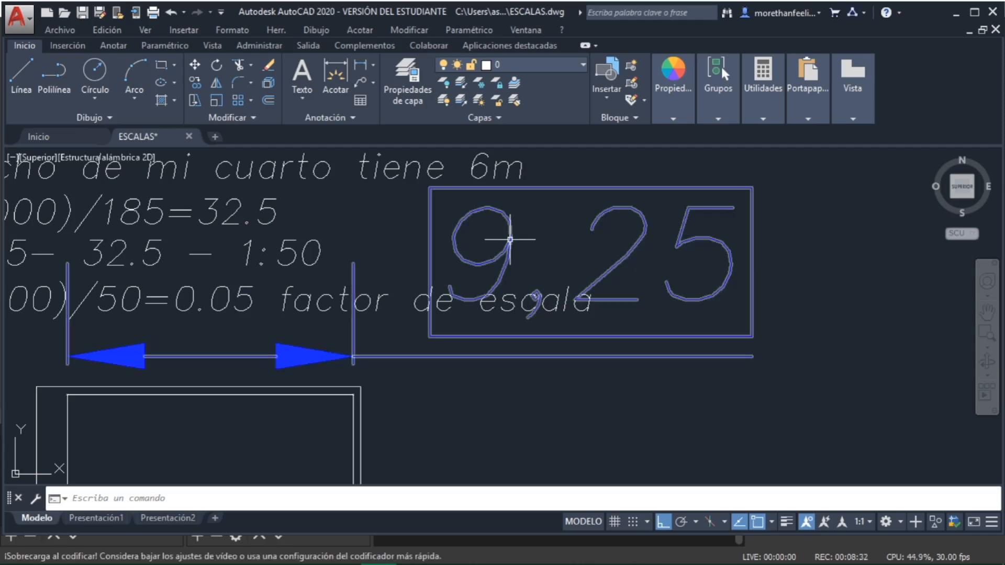
scroll(448, 274, "down", 5)
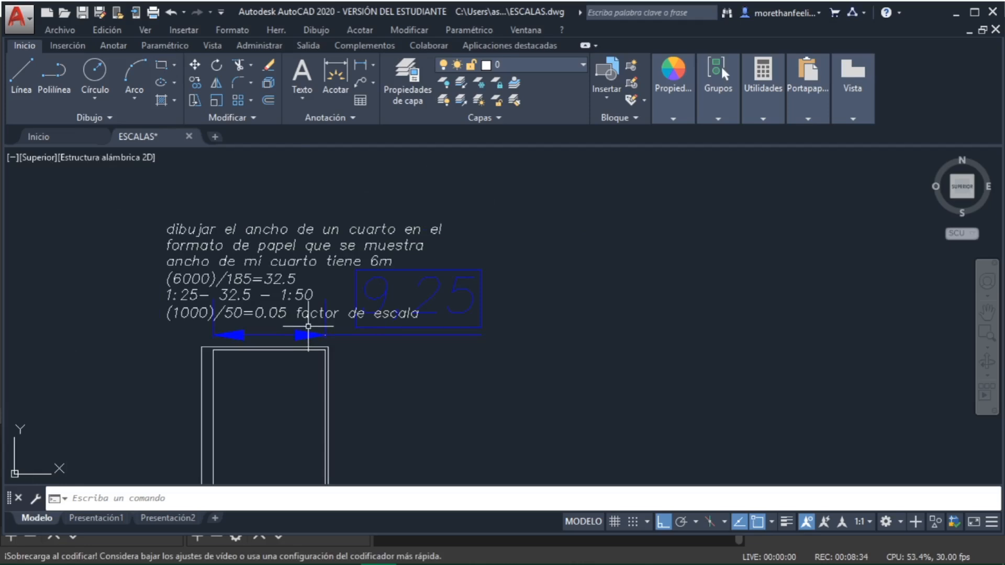
left_click(382, 293)
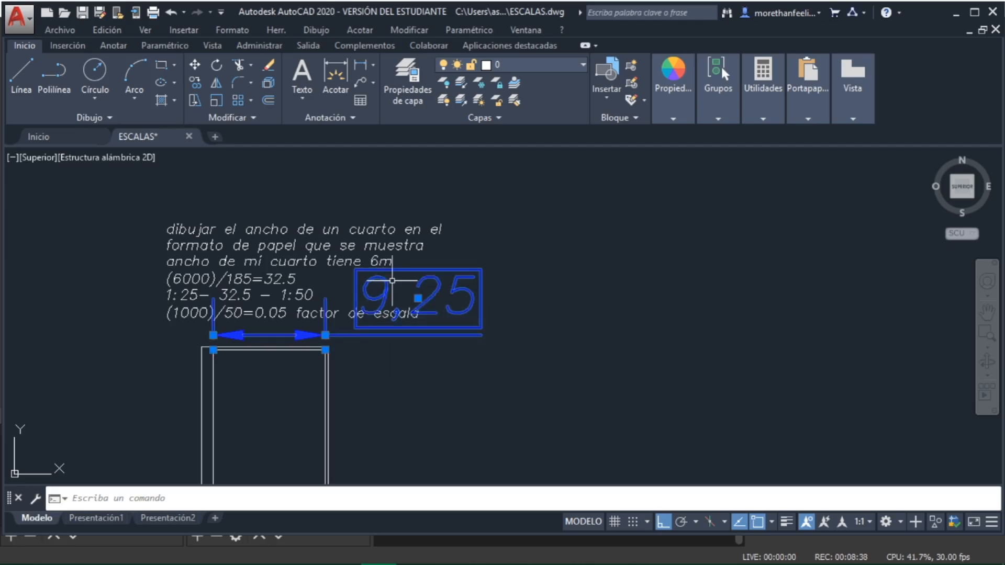
right_click(429, 313)
key("Escape")
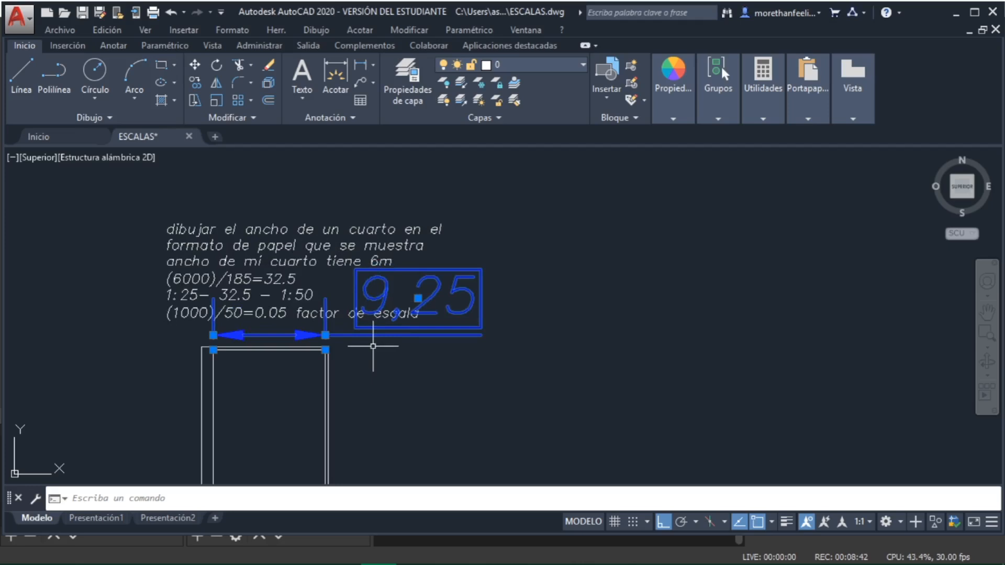
key("Escape")
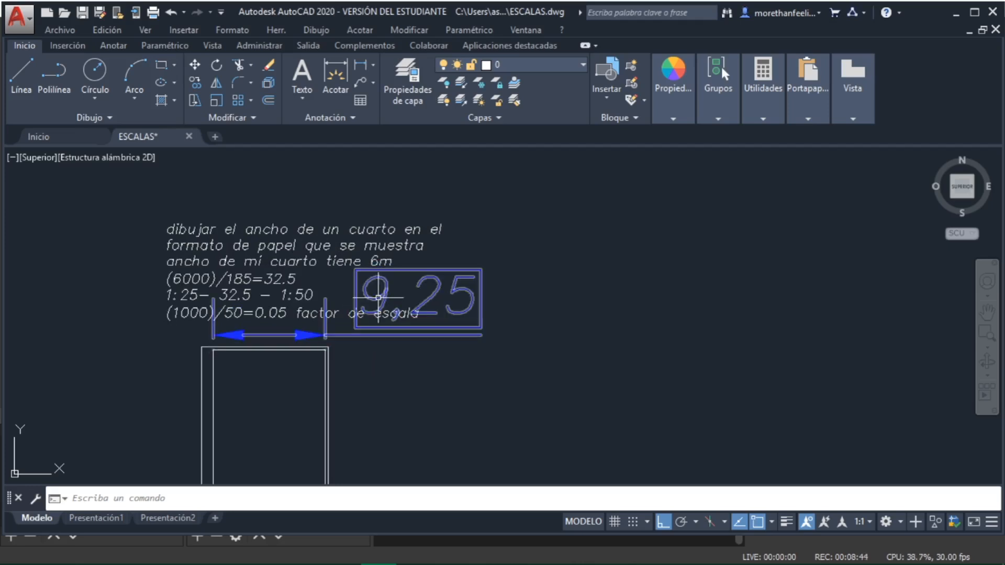
- Set the dimension scale variable DIMSCALE to 0.05
middle_click_drag(333, 354, 352, 330)
middle_click_drag(273, 366, 320, 337)
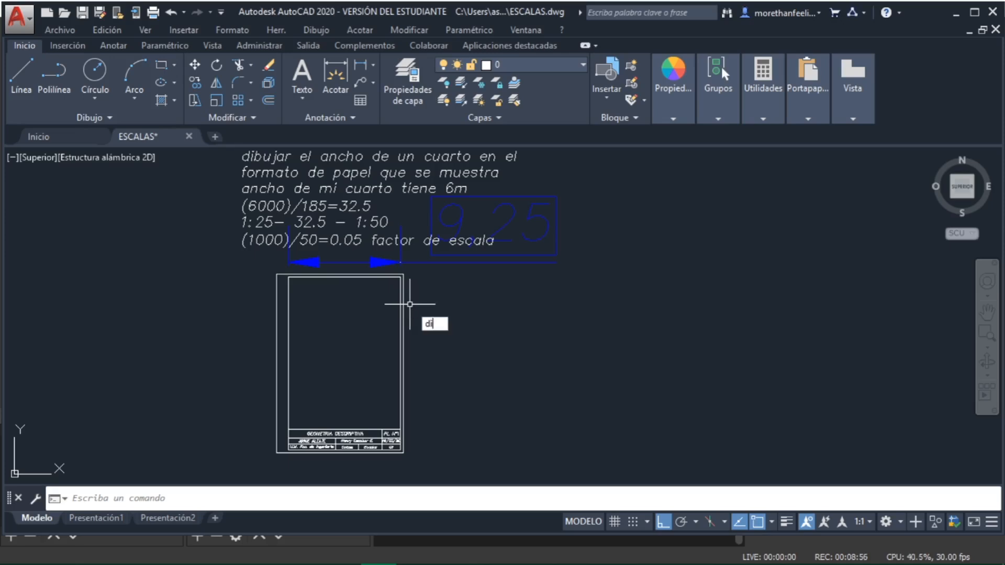
type("cale")
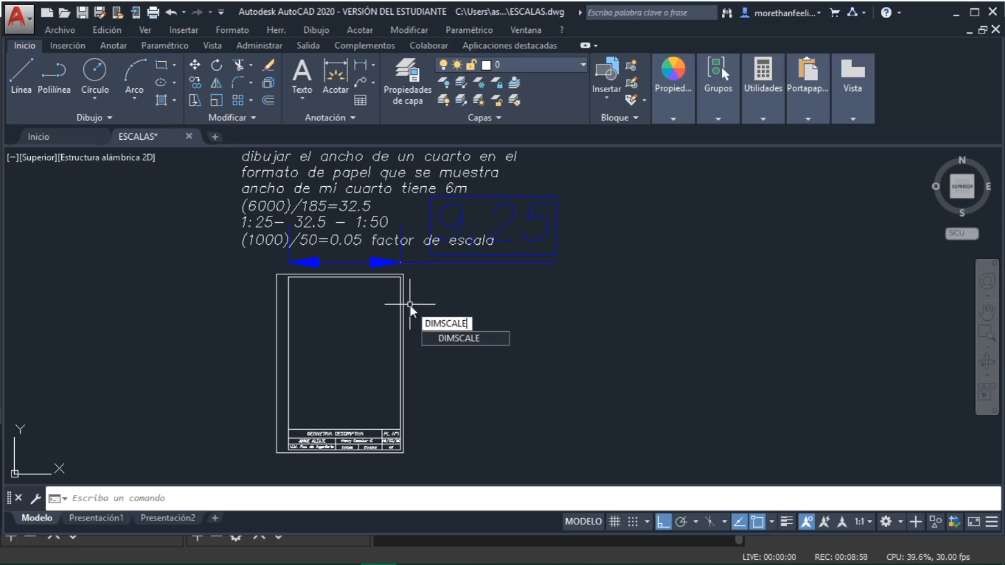
key("Return")
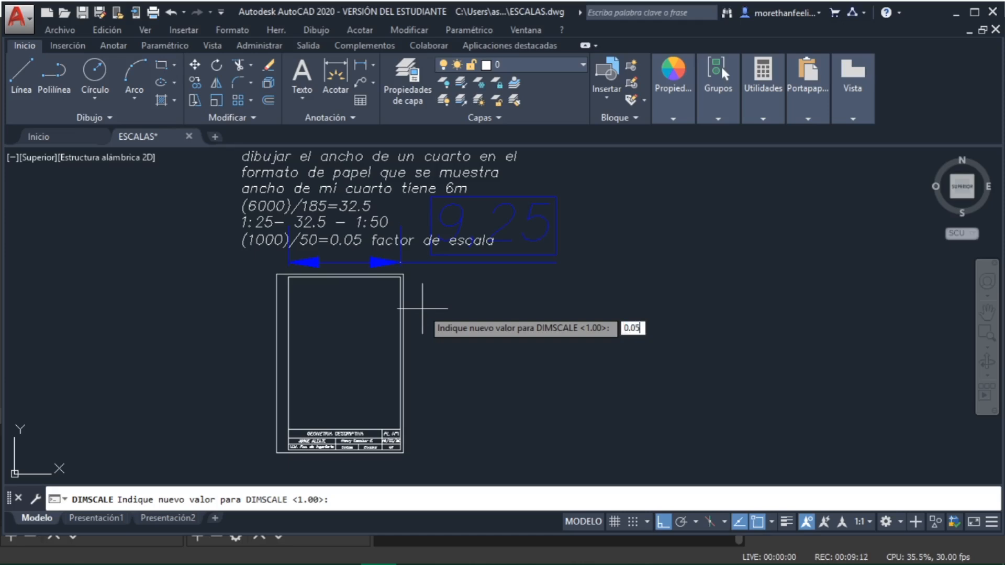
key("Return")
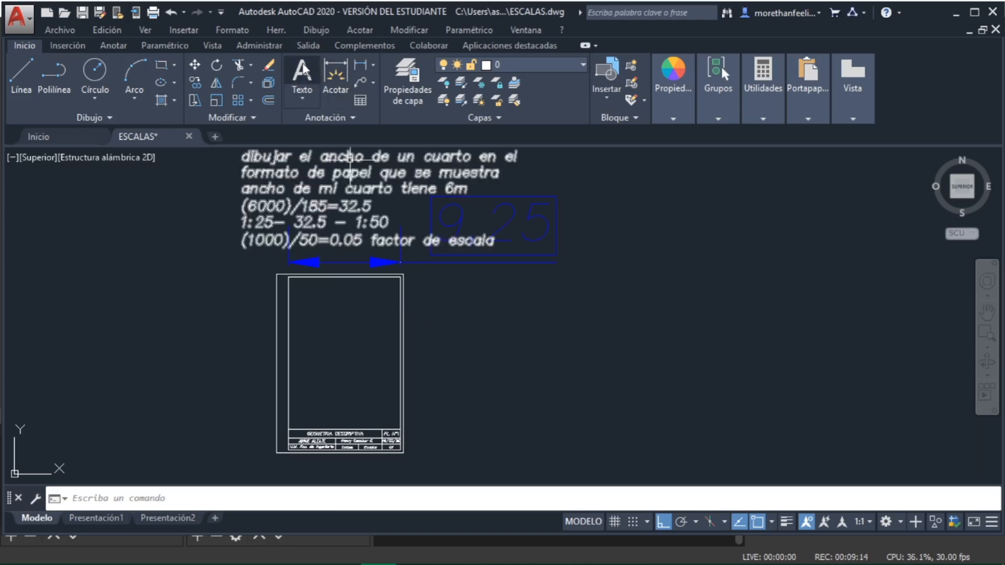
- Add a linear dimension across the full top edge of the format's inner frame, placed just below that edge
left_click(361, 66)
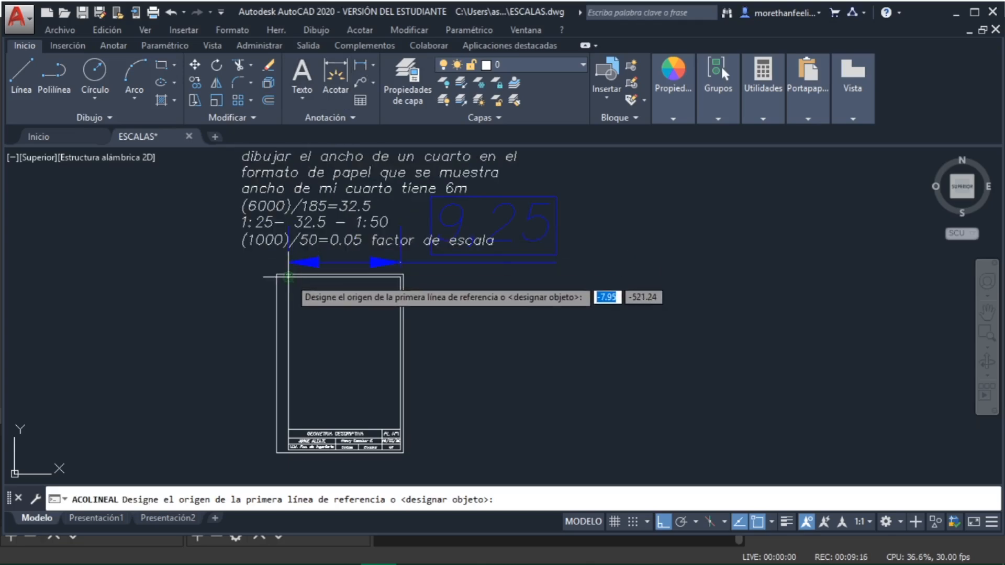
left_click(288, 277)
scroll(401, 277, "up", 5)
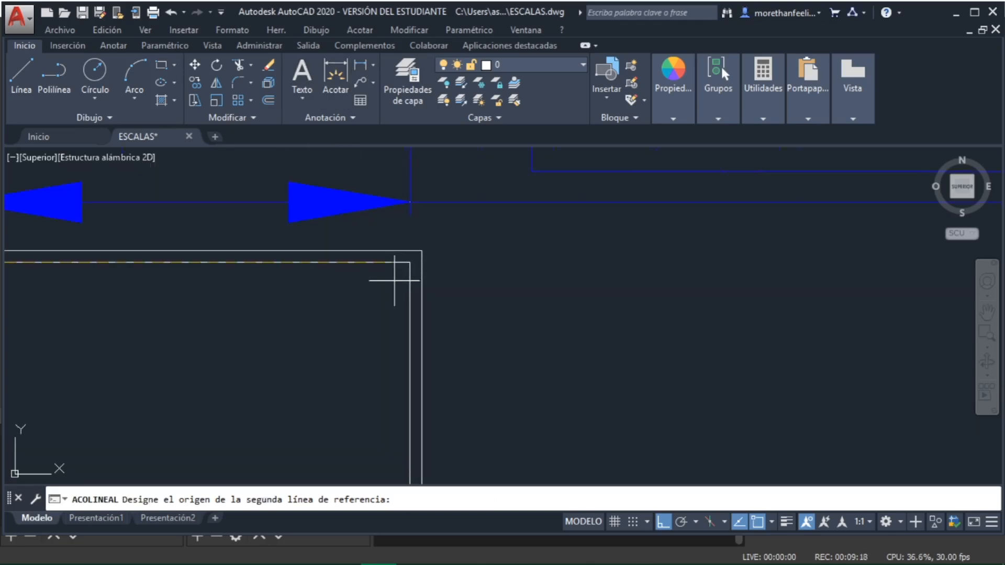
left_click(410, 261)
left_click(218, 332)
scroll(202, 298, "down", 3)
middle_click_drag(202, 298, 272, 298)
scroll(256, 327, "up", 8)
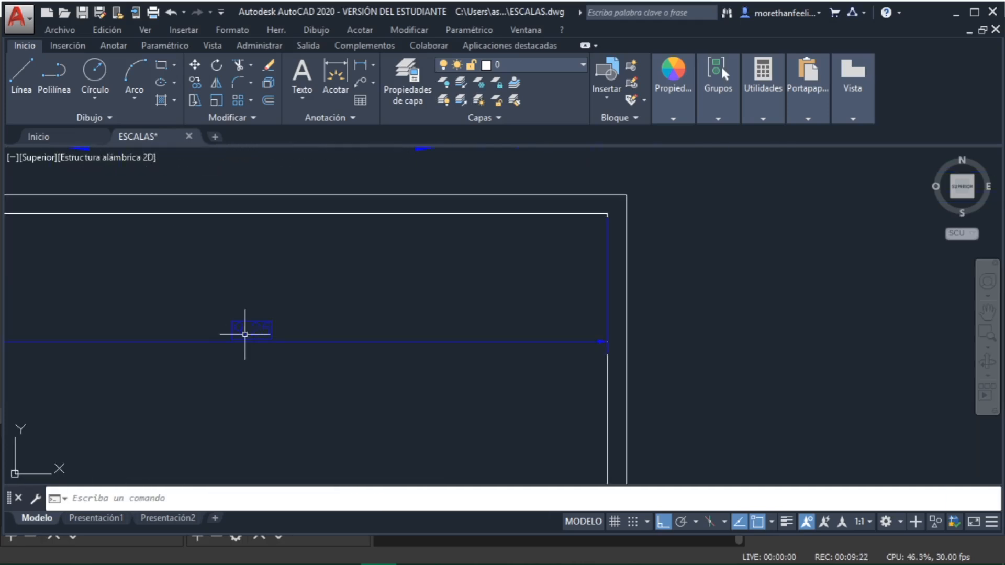
scroll(293, 310, "down", 8)
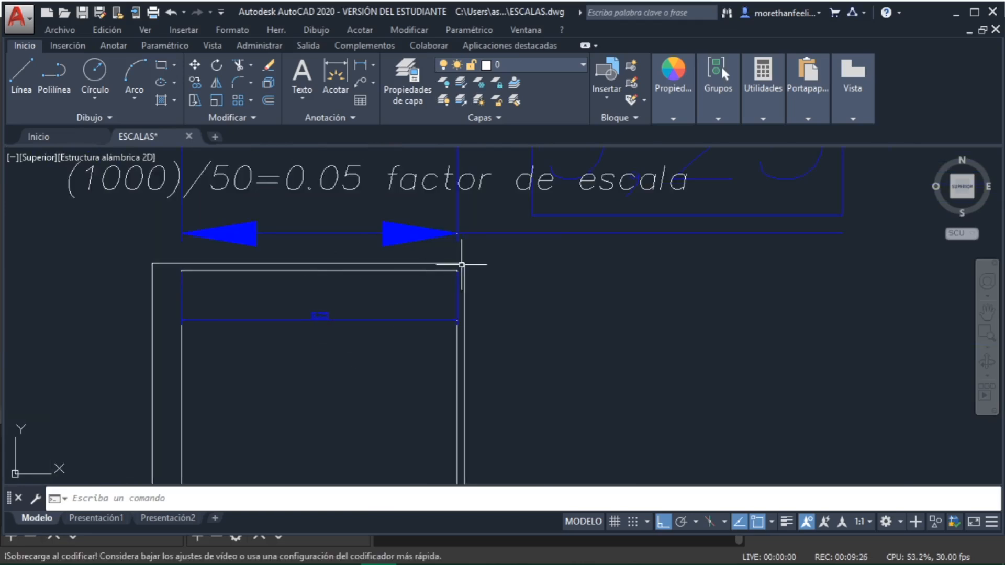
- Delete the old oversized dimension and move the new one up to just above the paper format
middle_click_drag(600, 182, 539, 242)
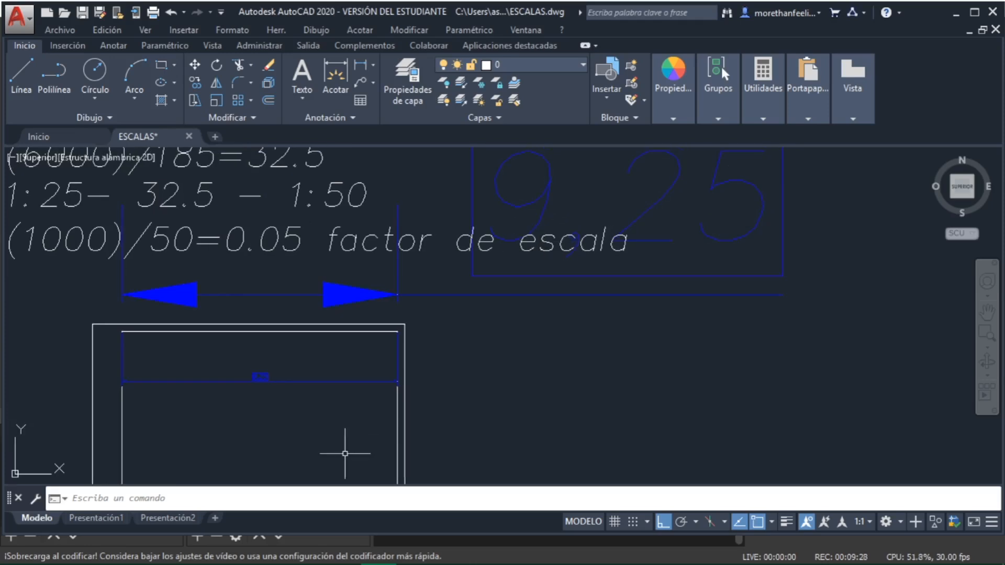
left_click(548, 193)
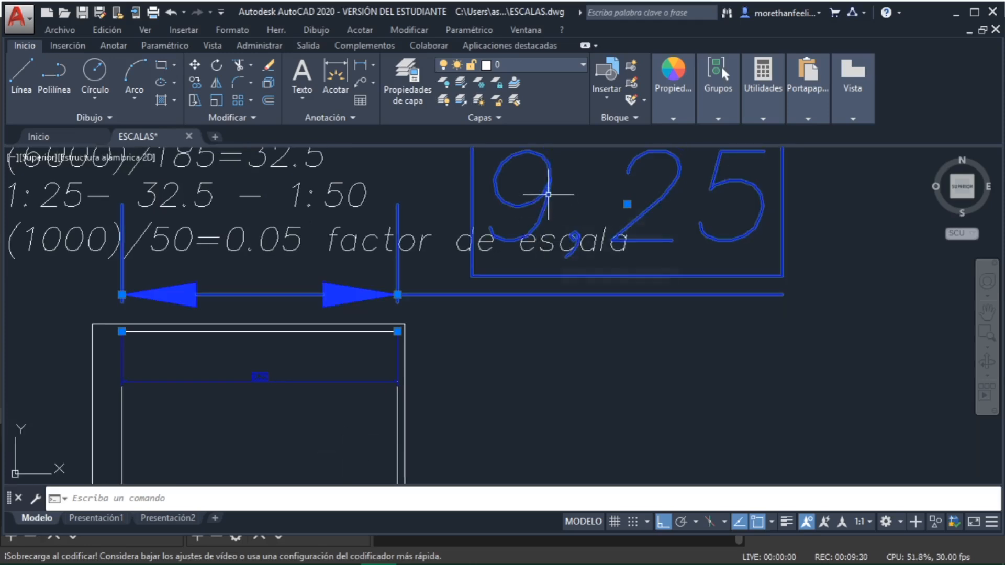
key("Delete")
left_click(263, 378)
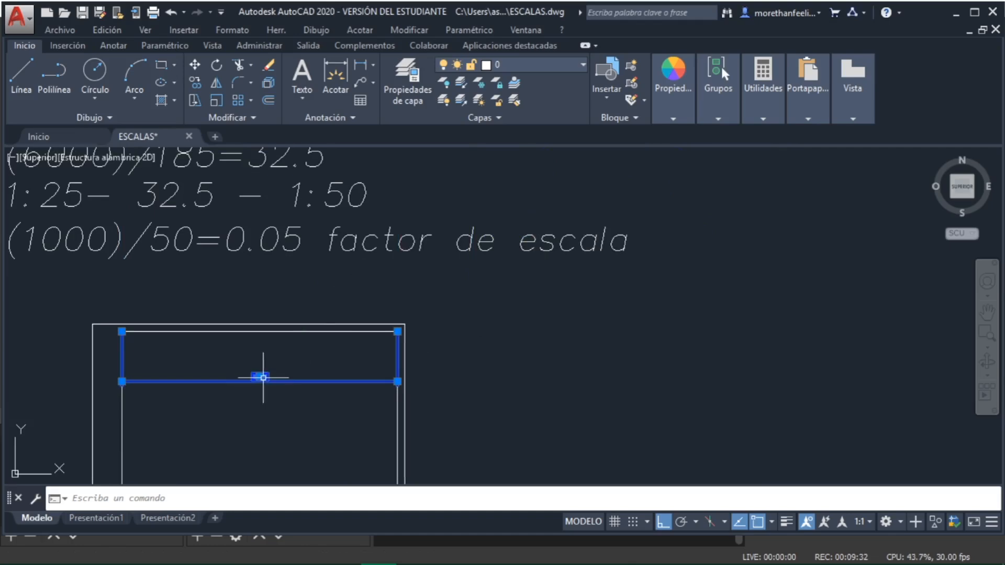
left_click(260, 376)
left_click(246, 296)
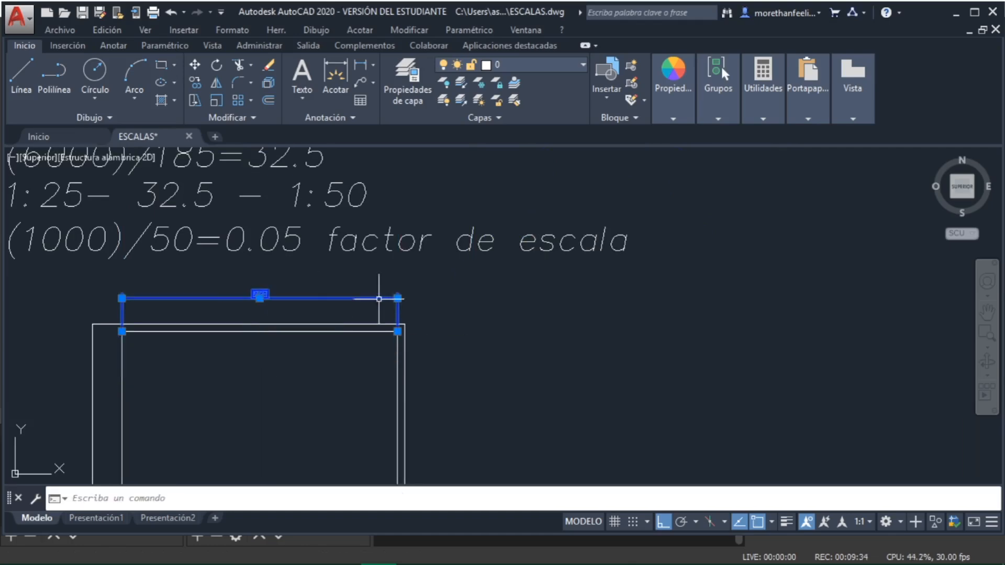
scroll(333, 361, "down", 5)
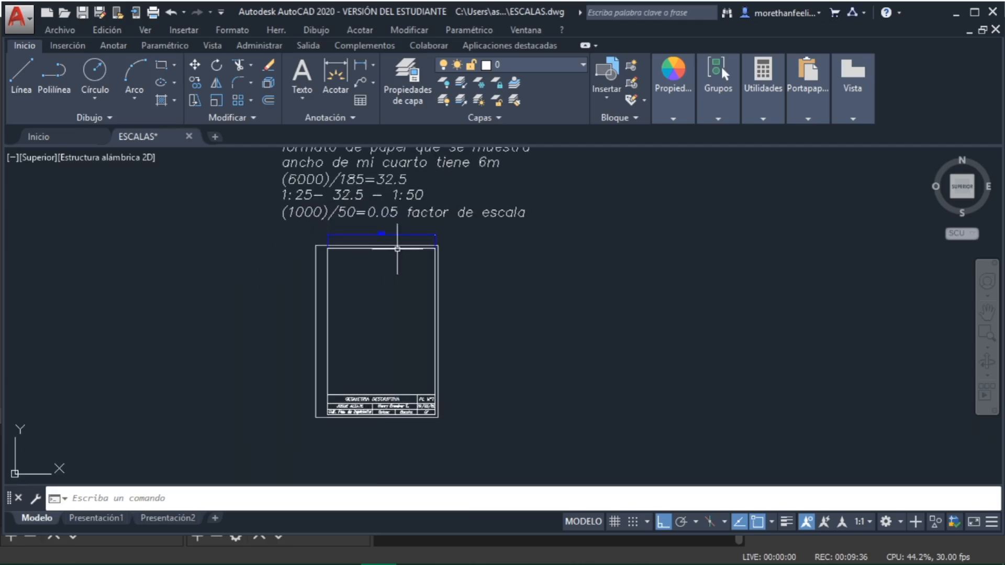
- Draw a horizontal line 6 units long inside the upper part of the paper format for the room's width
middle_click_drag(419, 186, 424, 203)
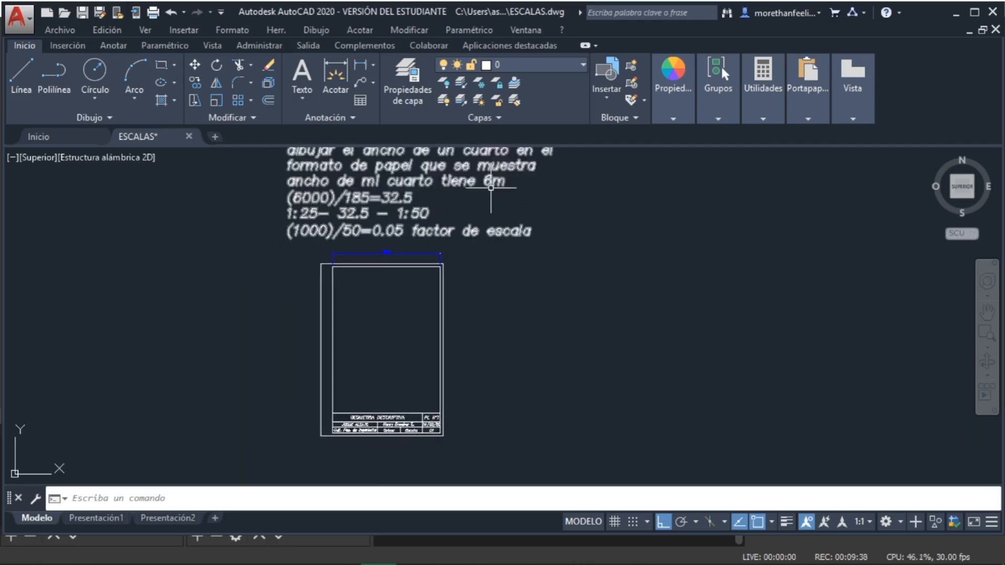
left_click(22, 75)
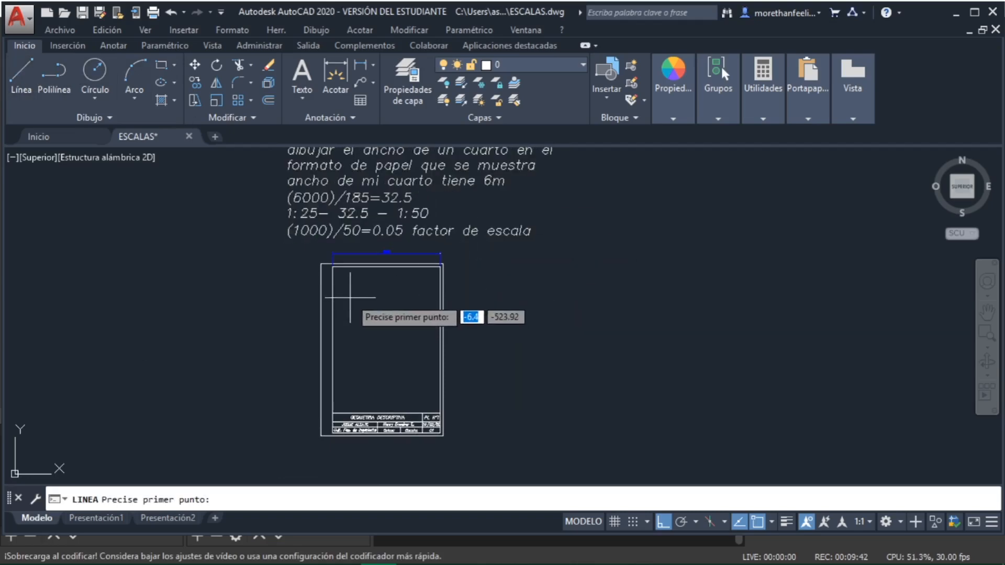
left_click(350, 255)
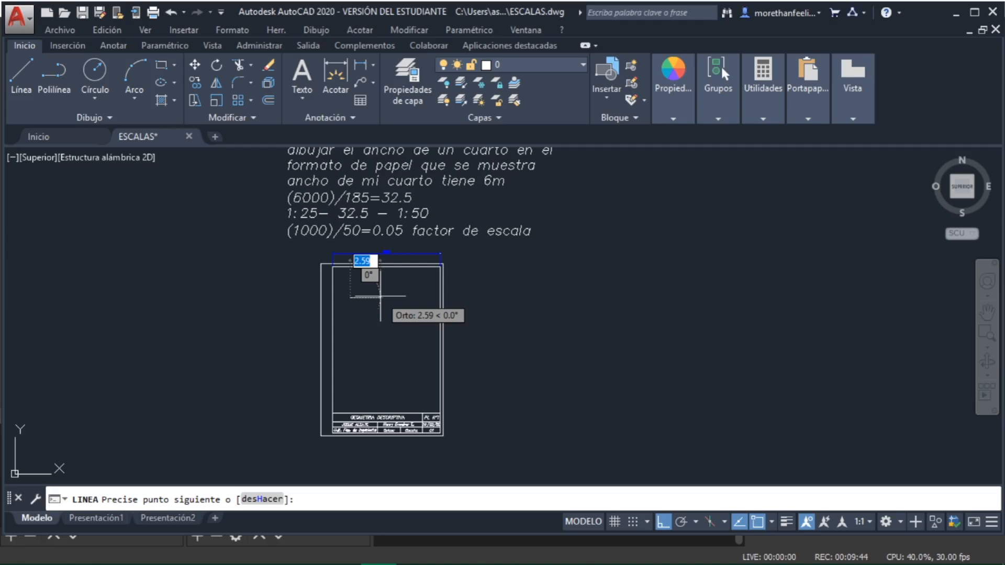
type("6")
key("Return")
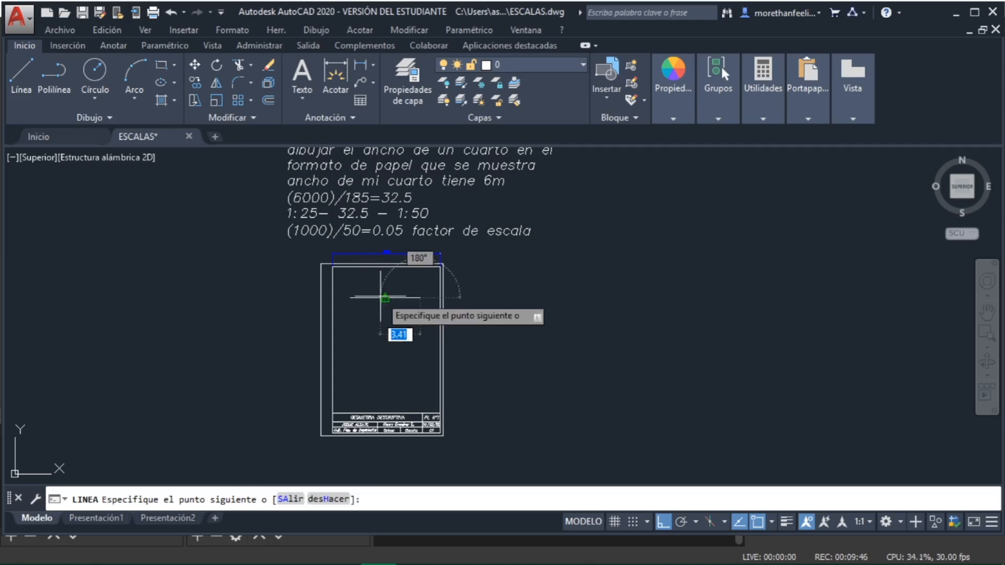
key("Return")
scroll(376, 291, "up", 5)
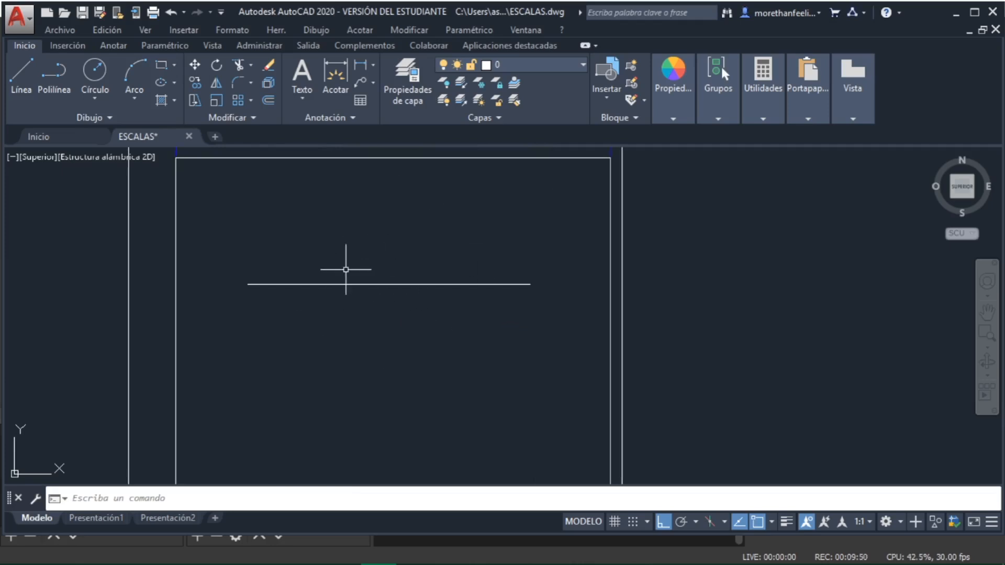
- Draw the room's side 8 units down from the top line's right end, plus its bottom edge 6 units to the left
scroll(397, 377, "down", 2)
scroll(387, 337, "down", 2)
middle_click_drag(389, 334, 394, 282)
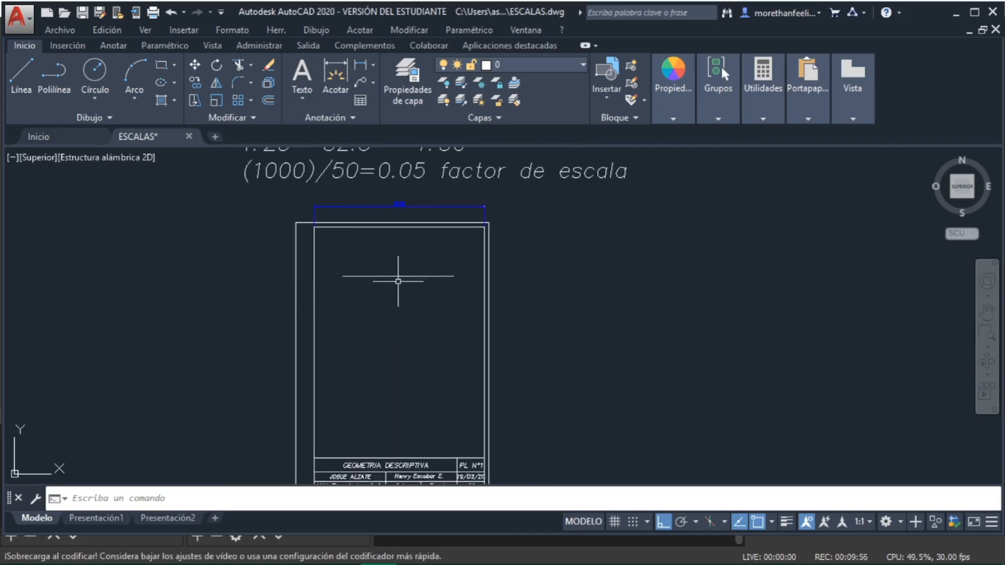
left_click(21, 73)
left_click(453, 276)
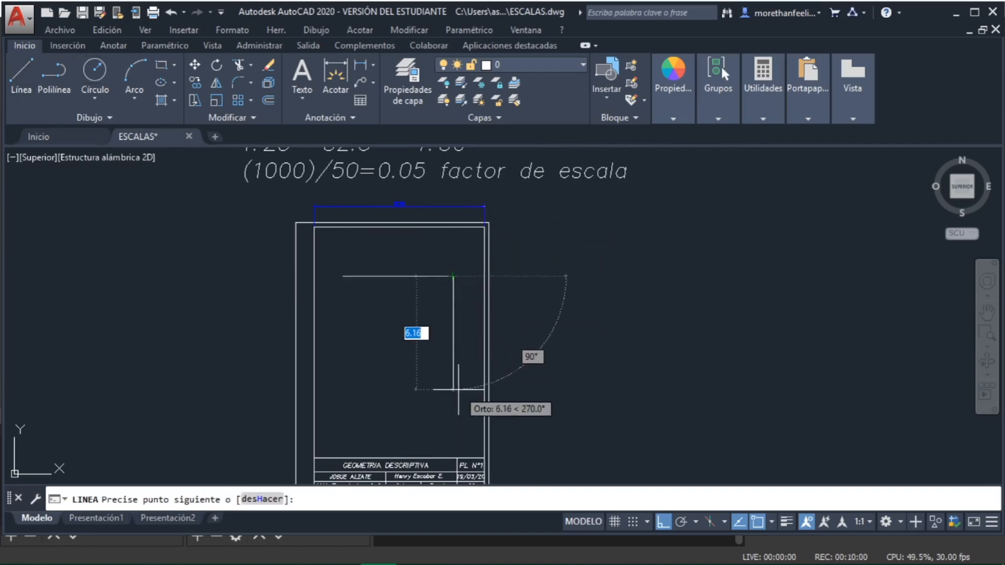
type("8")
key("Return")
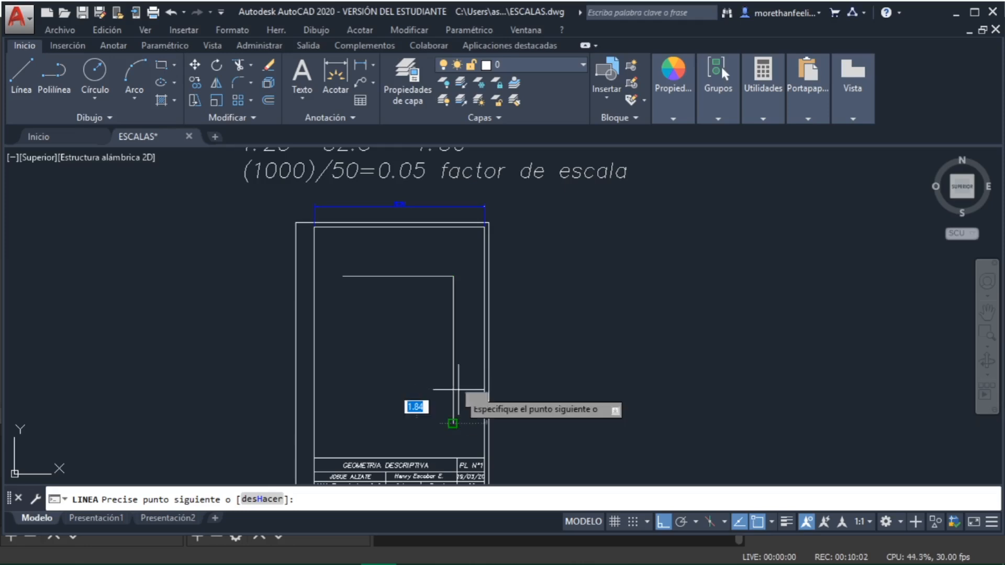
type("6")
key("Return")
type("c")
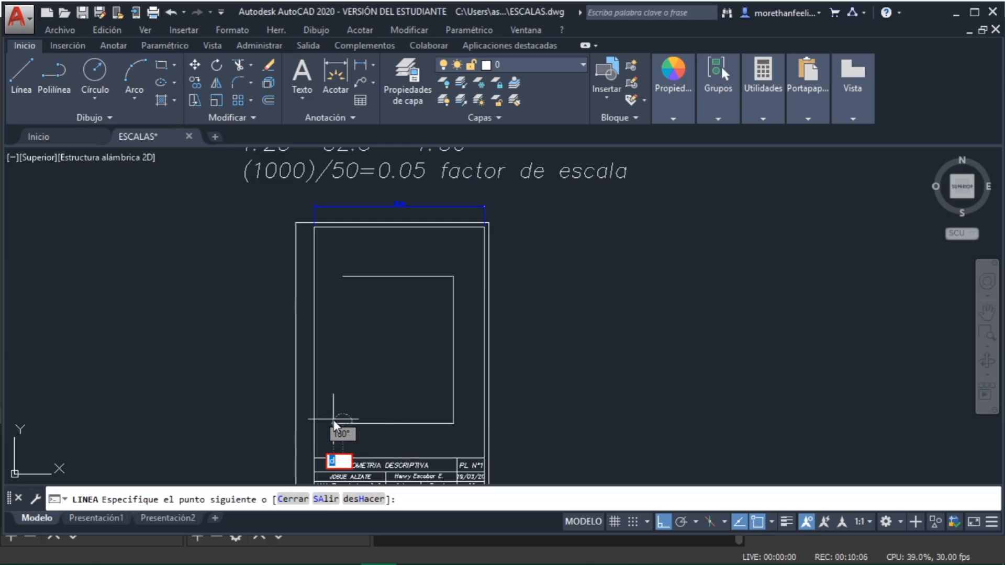
key("Return")
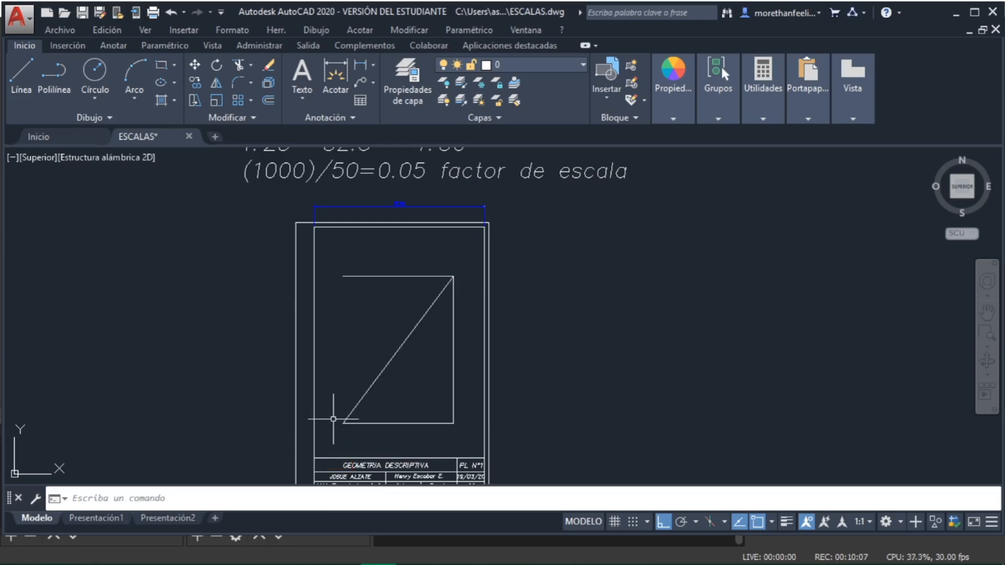
left_click(386, 359)
left_click(394, 348)
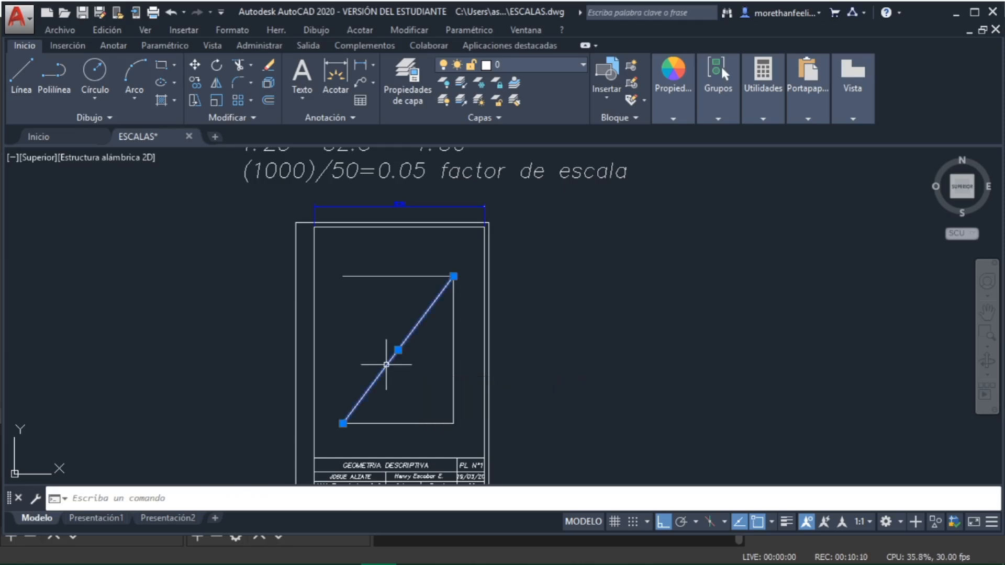
key("Delete")
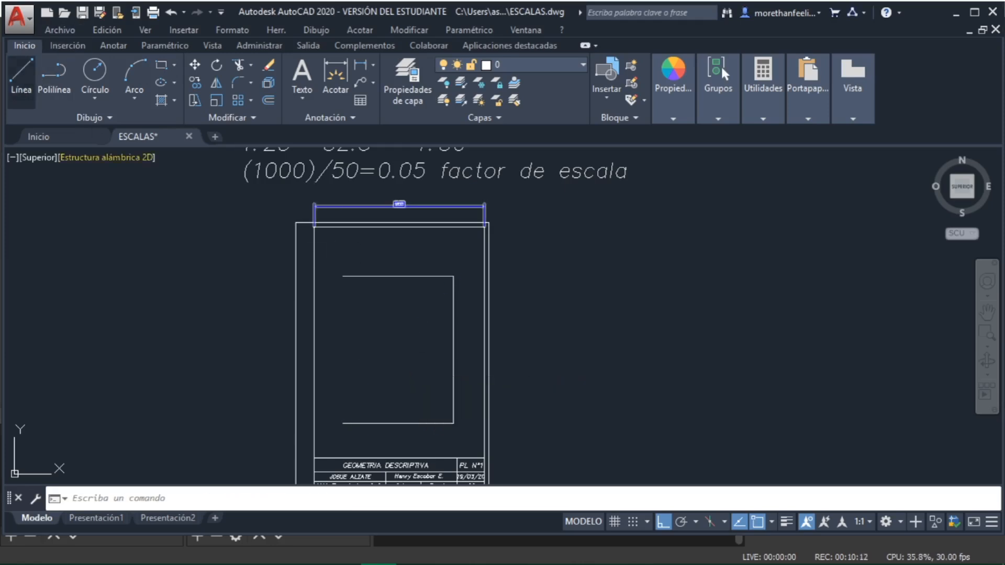
- Draw the room's missing left side between the open ends of its top and bottom edges
left_click(343, 276)
key("Return")
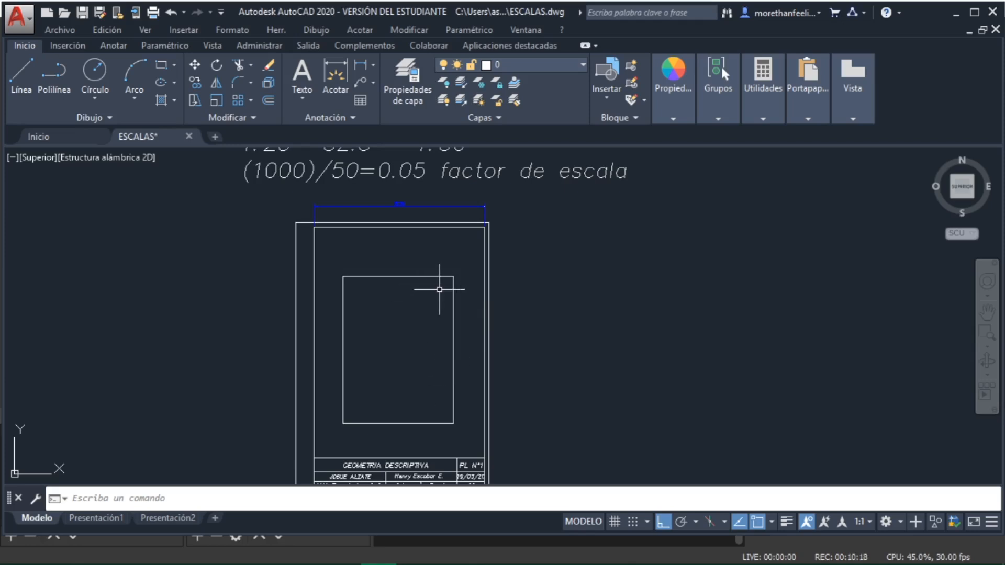
scroll(439, 289, "down", 3)
scroll(321, 340, "up", 2)
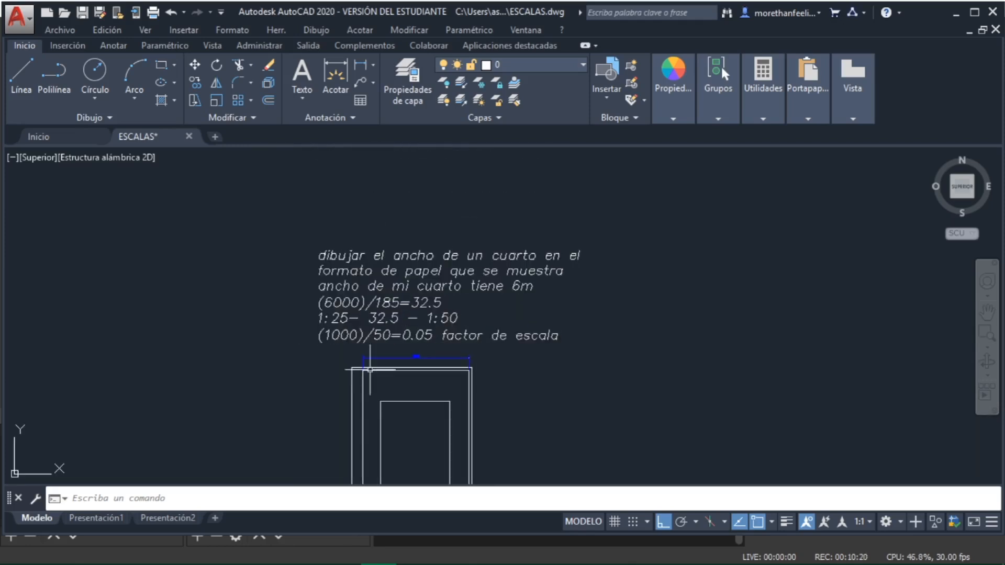
middle_click_drag(439, 326, 451, 269)
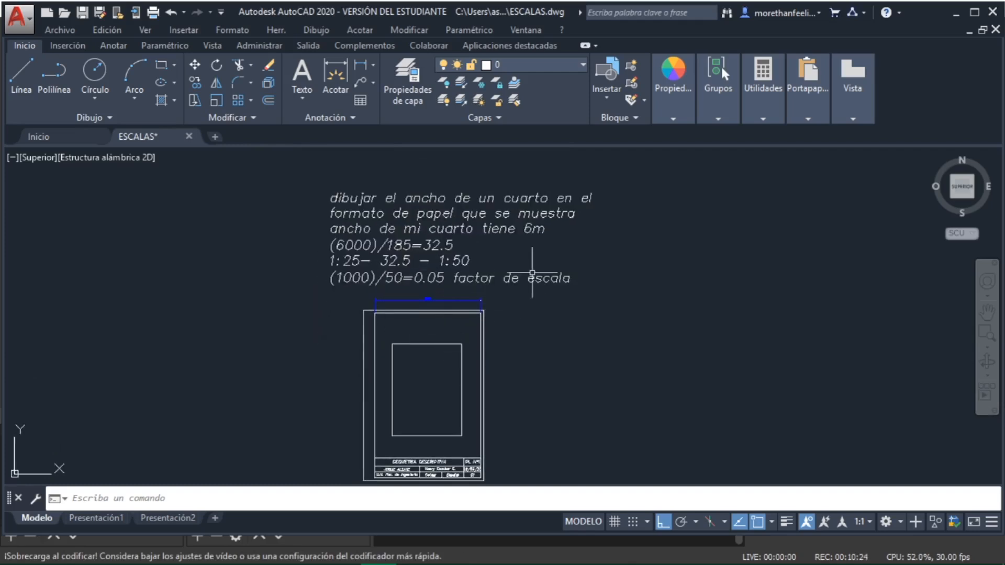
- Review the 1:20.000 example with units in km and its paper format, plus the kilometre-to-millimetre equivalence in the unit notes
scroll(526, 280, "down", 6)
scroll(668, 264, "up", 5)
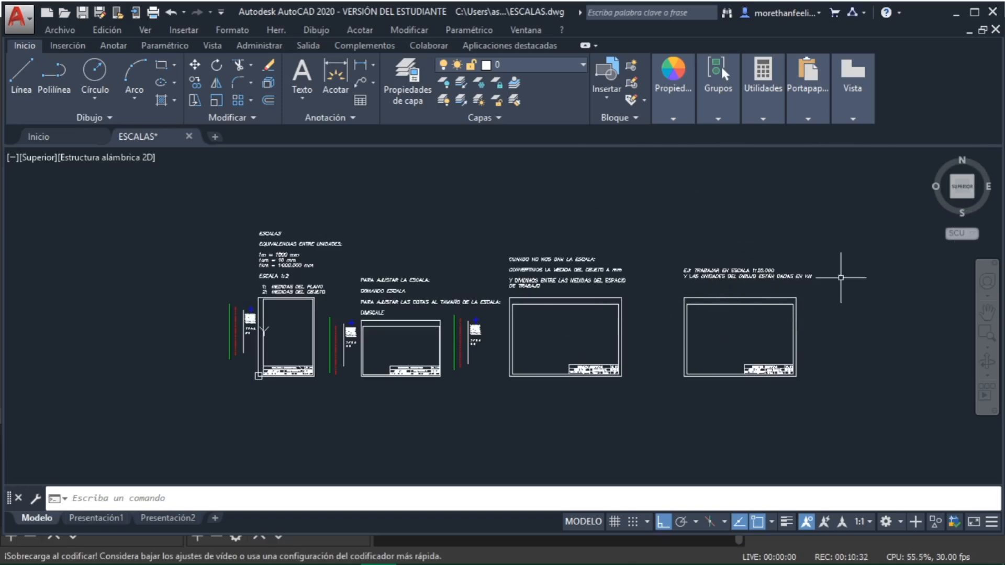
scroll(764, 290, "up", 4)
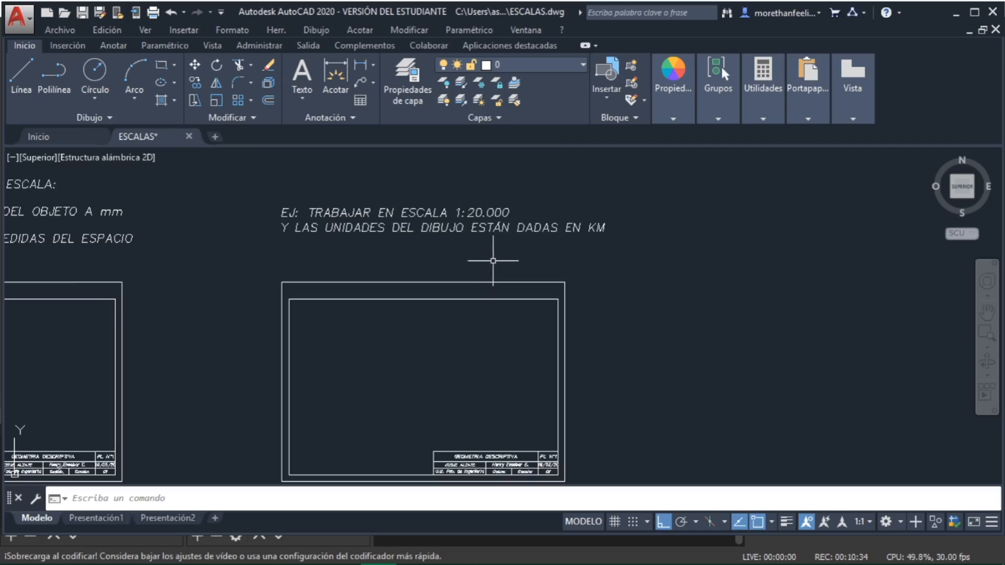
left_click(987, 333)
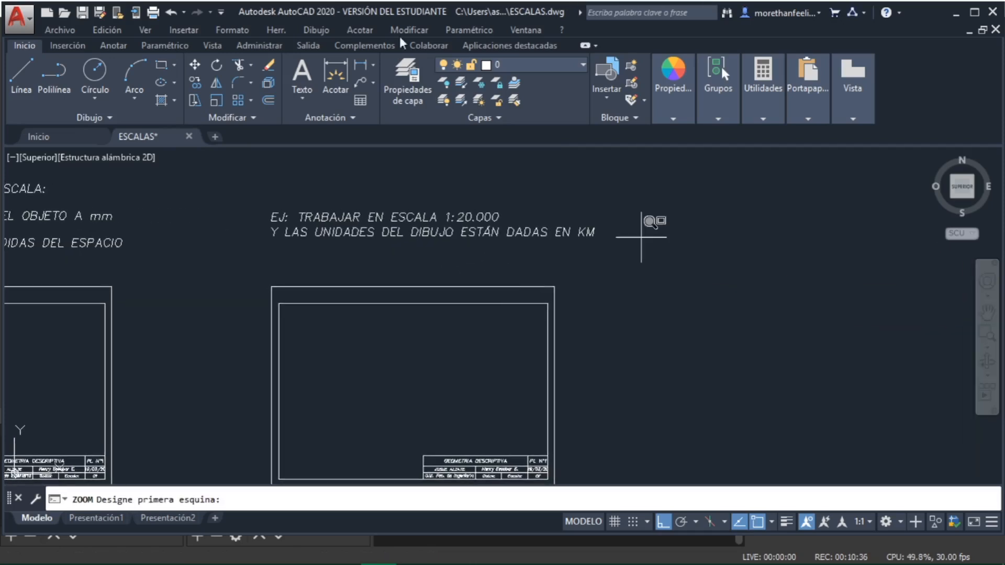
left_click(241, 198)
middle_click_drag(581, 386, 577, 373)
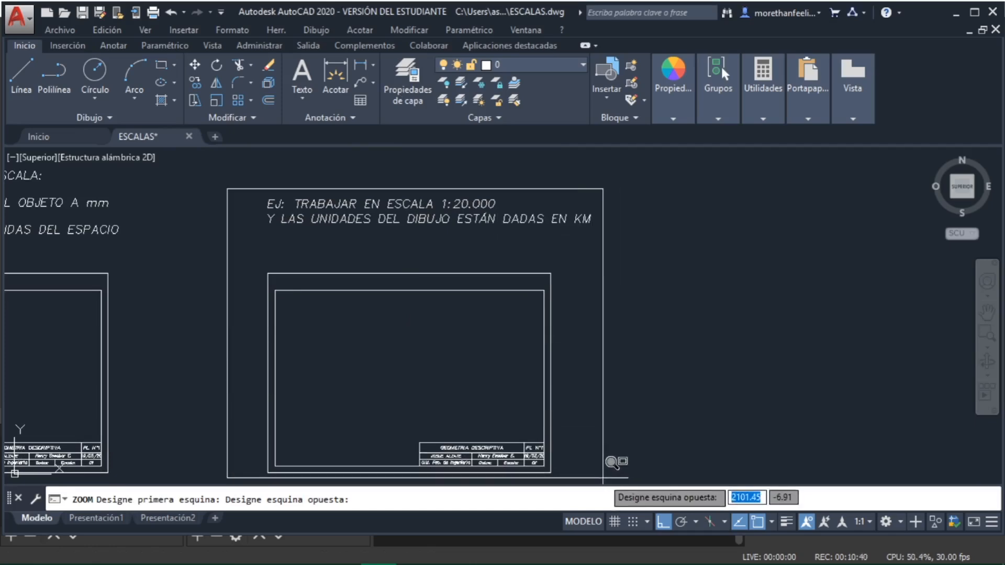
left_click(603, 477)
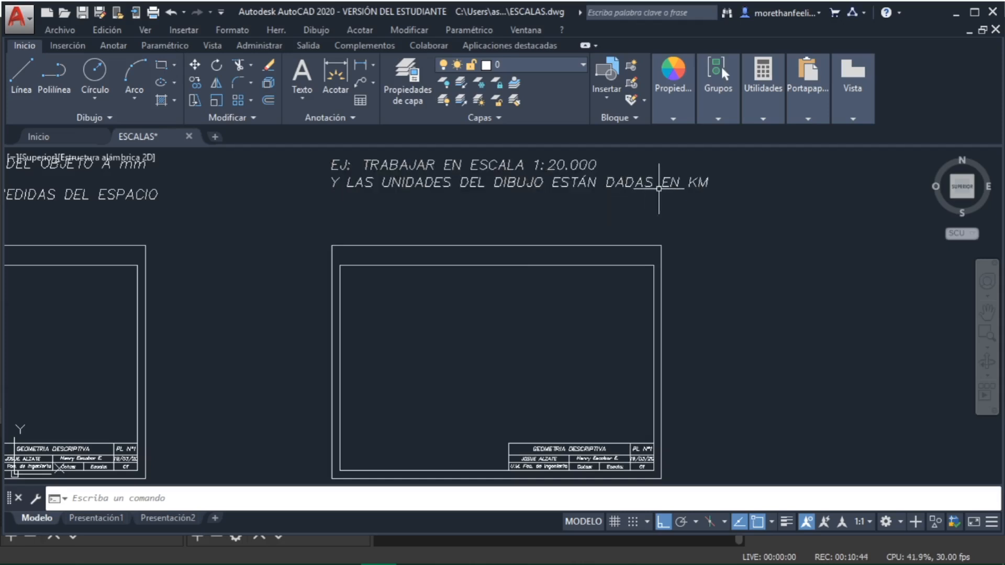
scroll(518, 214, "down", 5)
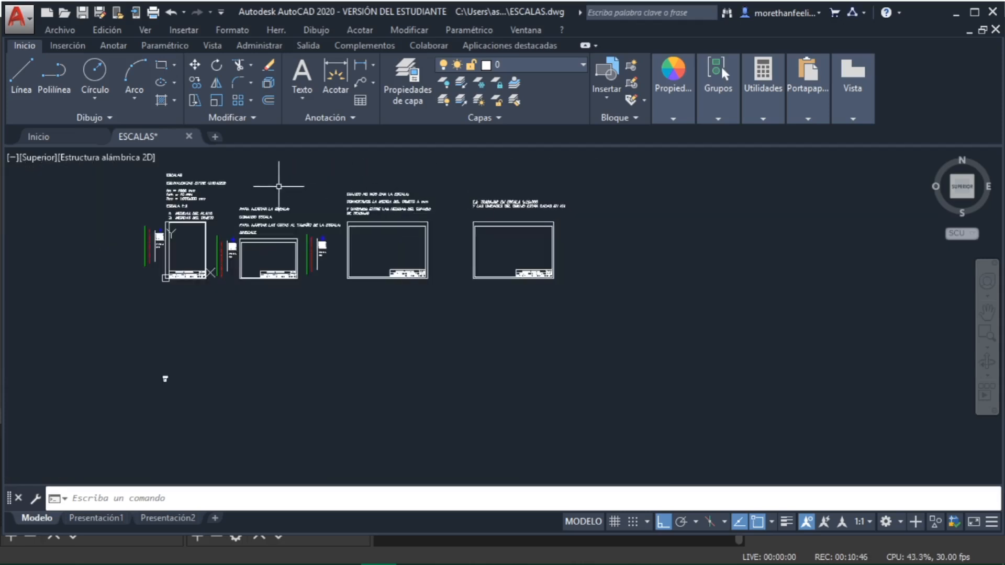
scroll(157, 187, "up", 8)
scroll(155, 186, "up", 3)
middle_click_drag(183, 180, 233, 275)
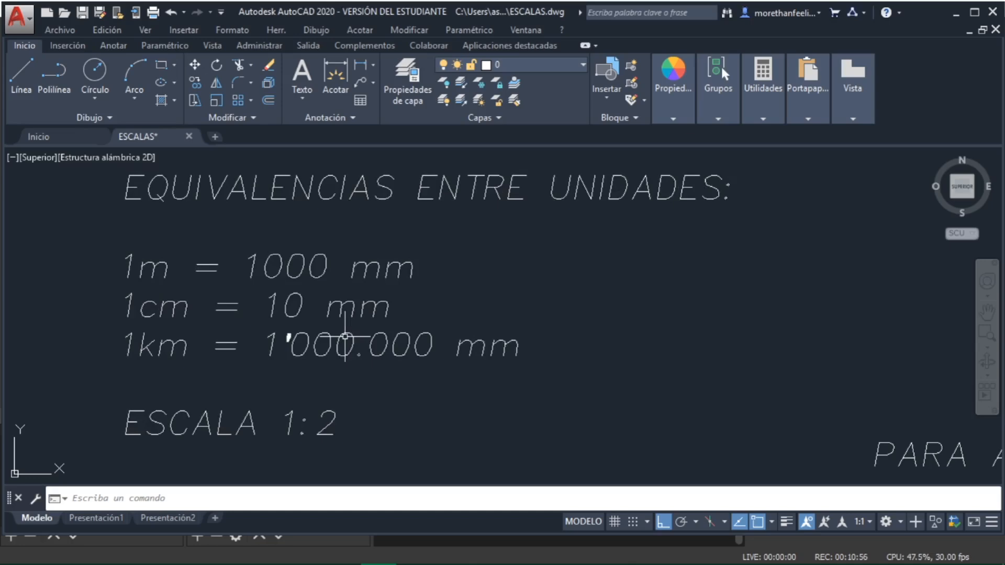
- Add the scale factor calculation "(20000)/1000000 = 0.02" after a blank line at the end of the 1:20.000 example text
scroll(345, 341, "down", 5)
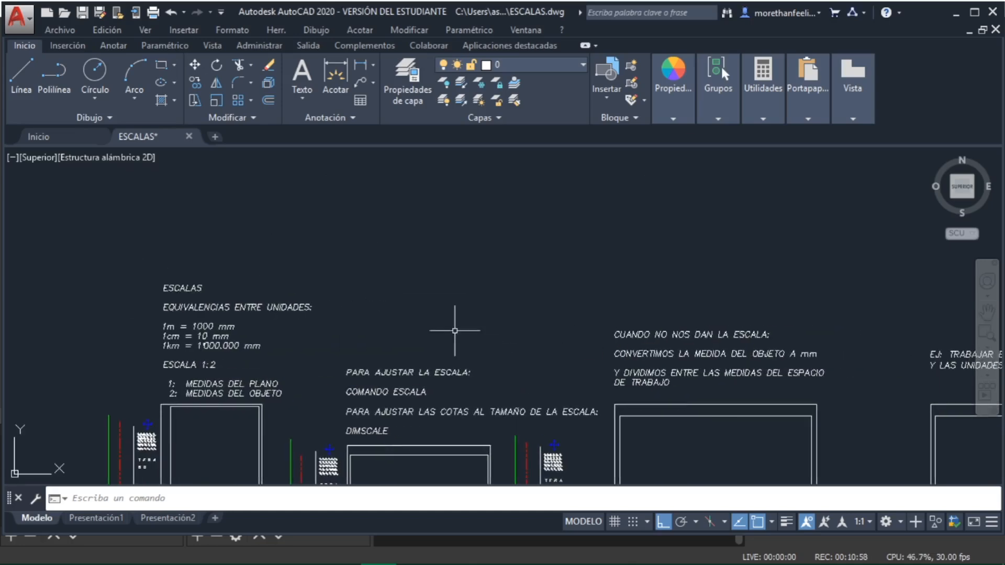
middle_click_drag(801, 400, 464, 382)
scroll(729, 364, "up", 2)
mouse_move(776, 363)
middle_mouse_down()
mouse_move(596, 362)
mouse_move(674, 356)
middle_mouse_up()
scroll(628, 345, "up", 2)
scroll(672, 374, "down", 1)
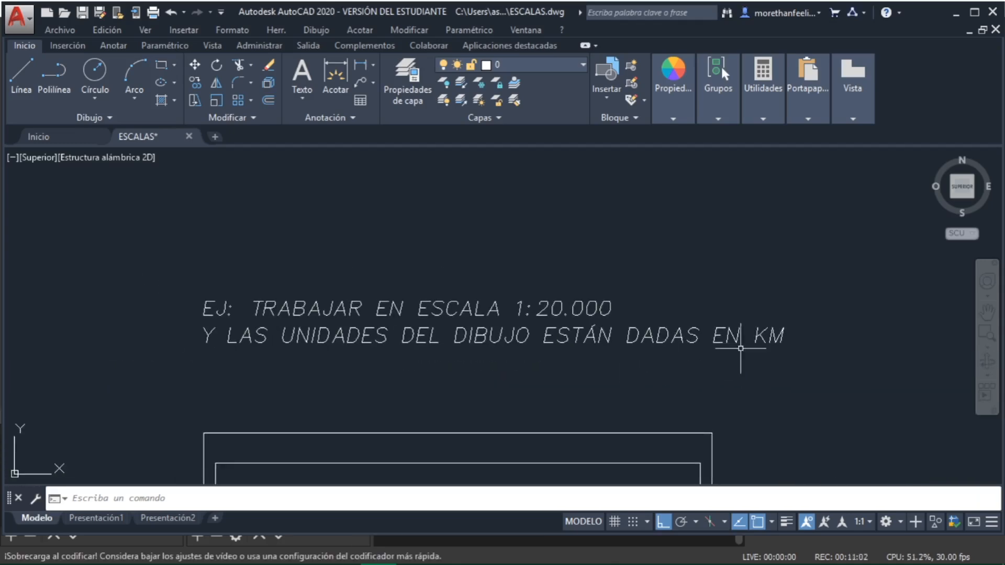
double_click(772, 341)
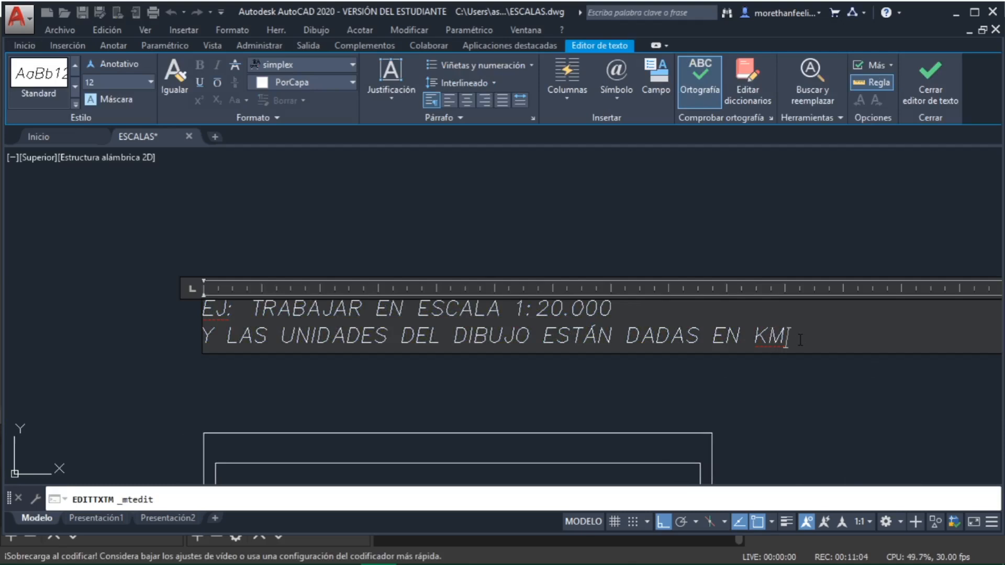
key("Return")
key("Return")
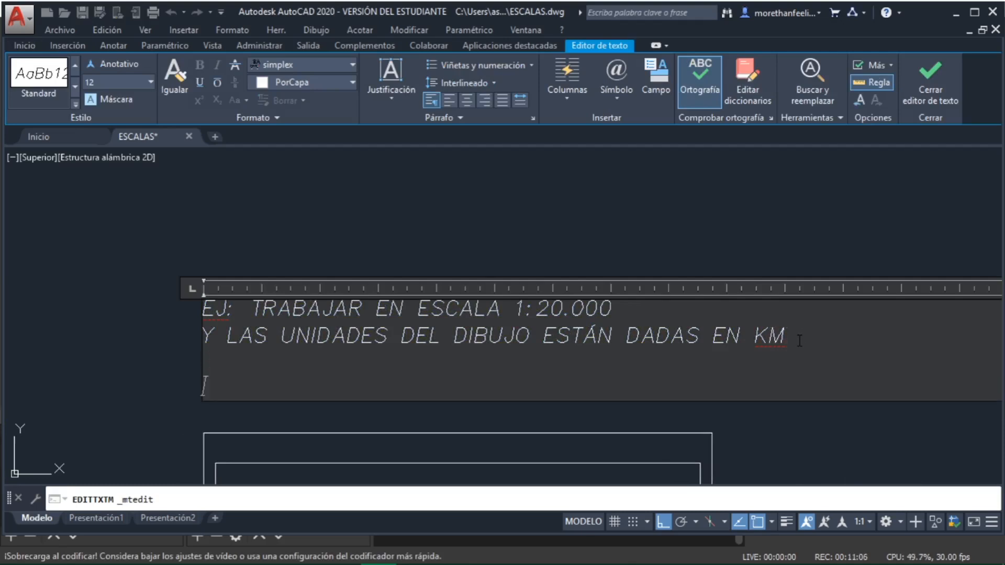
type("20000")
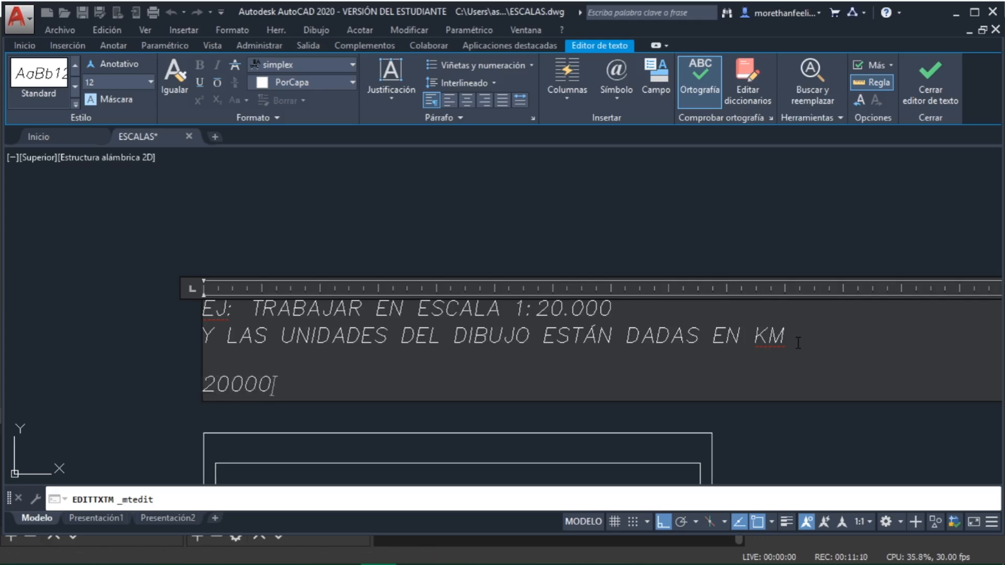
type(")")
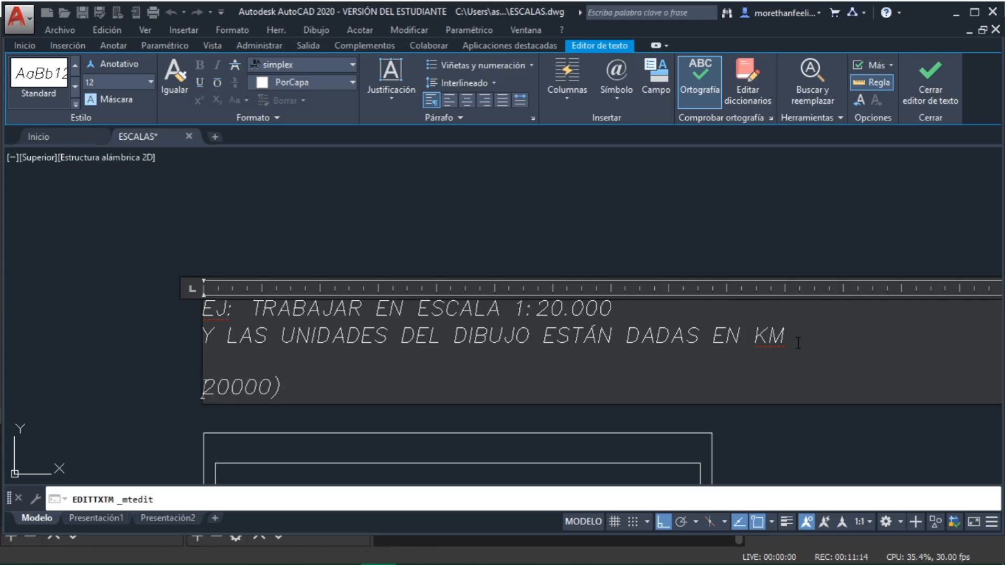
type("(")
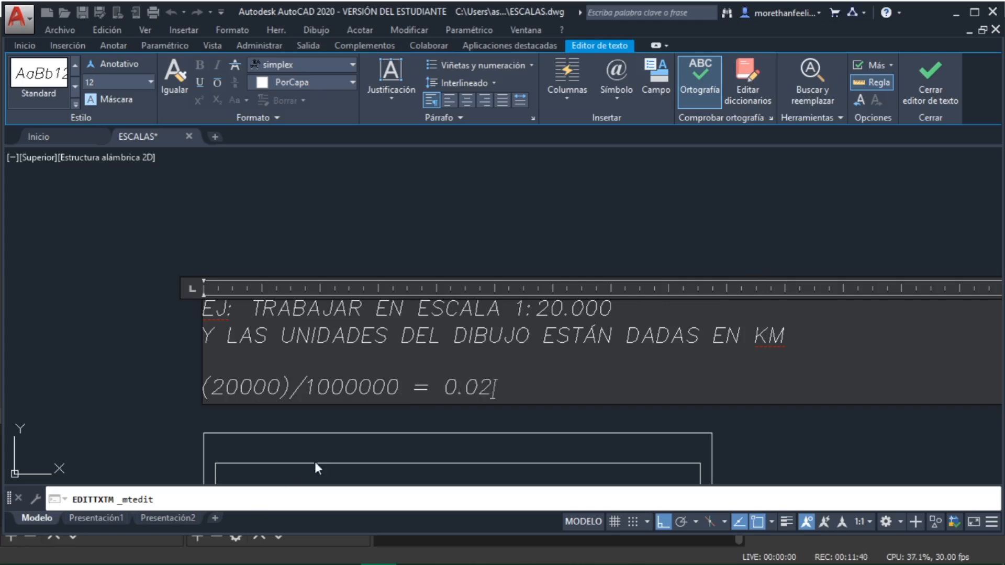
left_click_drag(464, 382, 440, 387)
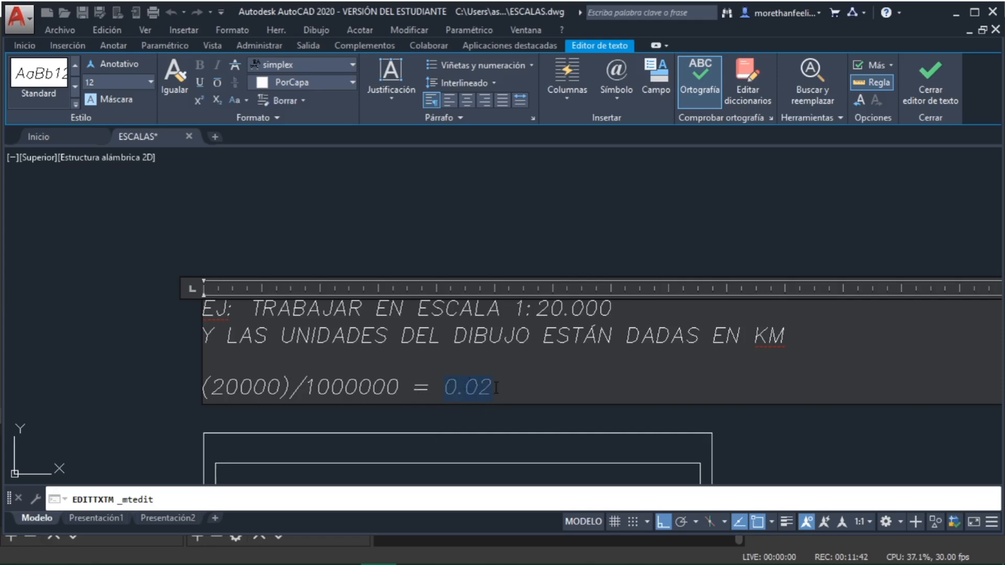
left_click(454, 236)
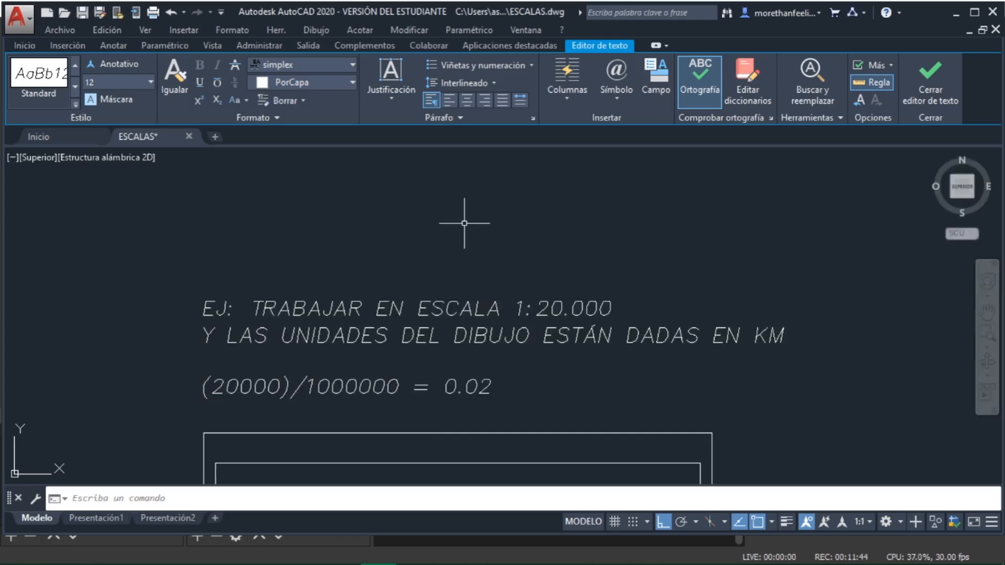
- Scale the 1:20.000 example's text and paper format by 0.02, using the lower-left corner of the outer frame as base point
scroll(507, 335, "down", 2)
middle_click_drag(512, 308, 514, 283)
mouse_move(524, 338)
middle_mouse_down()
mouse_move(547, 241)
mouse_move(565, 258)
middle_mouse_up()
scroll(556, 233, "down", 2)
scroll(564, 258, "up", 2)
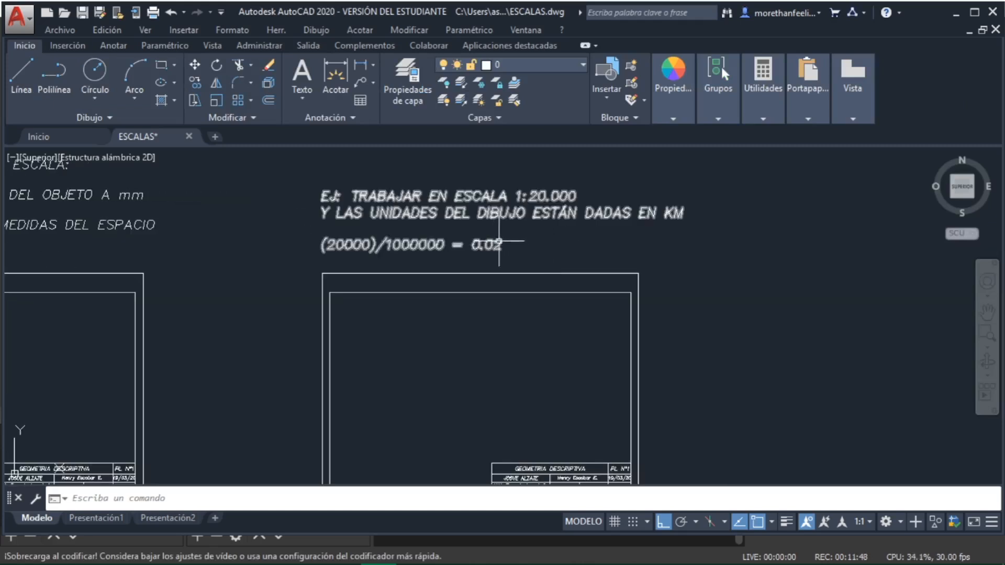
scroll(381, 229, "down", 2)
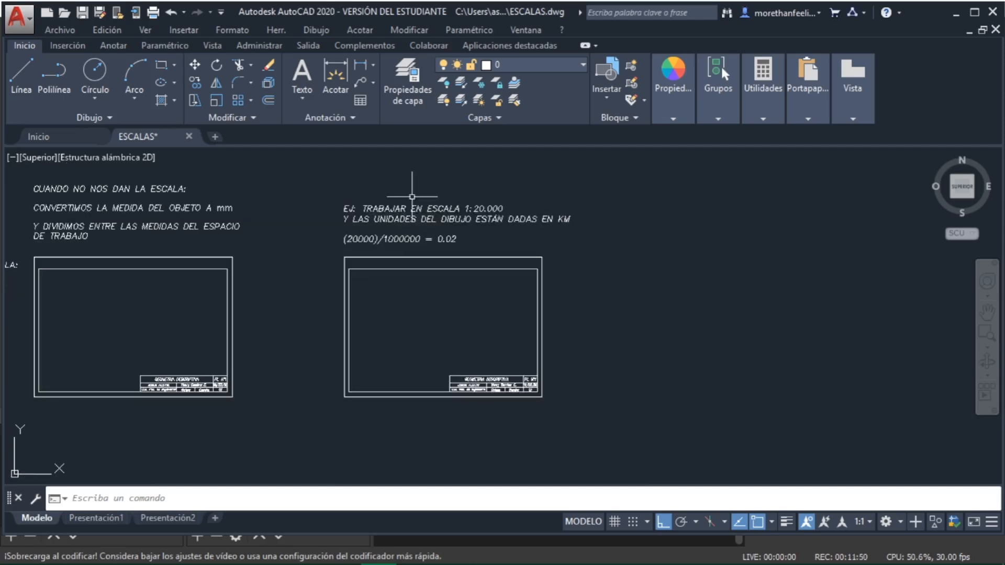
left_click(318, 182)
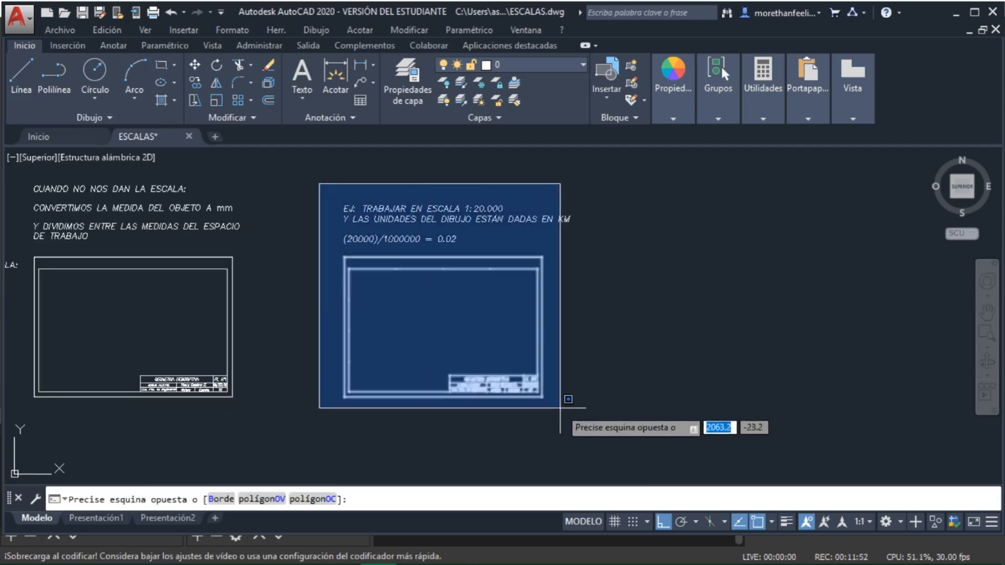
left_click(619, 432)
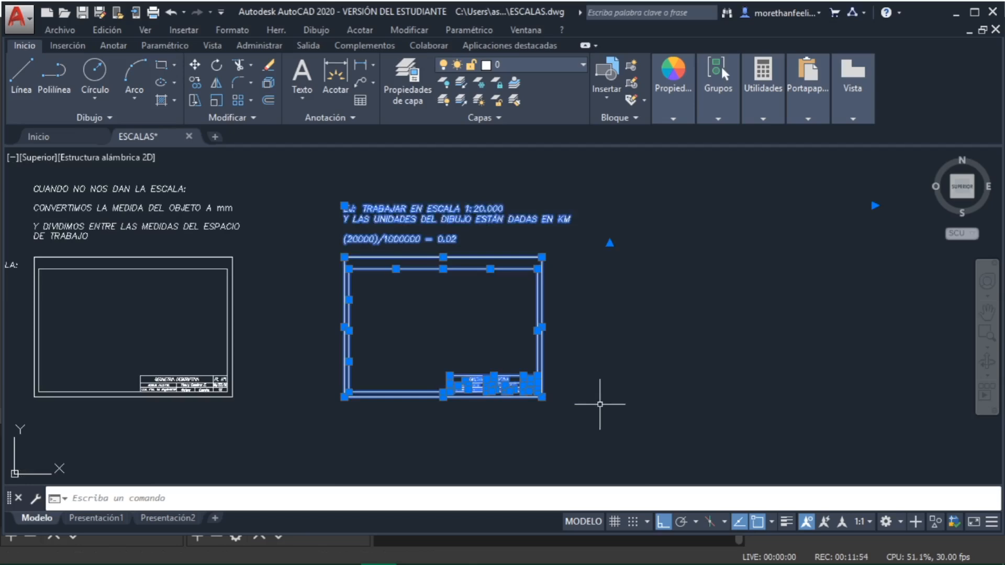
type("escala")
key("Return")
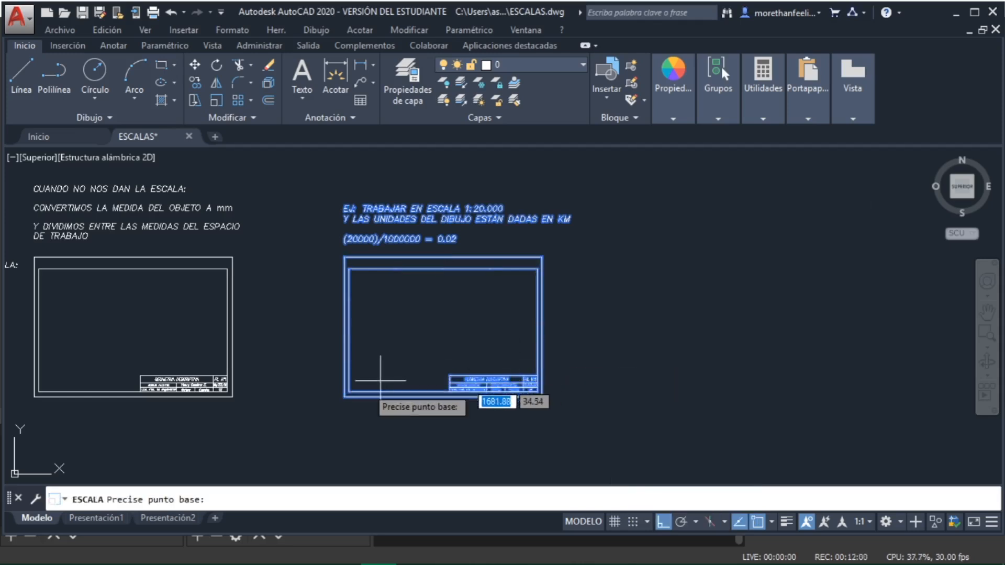
left_click(344, 397)
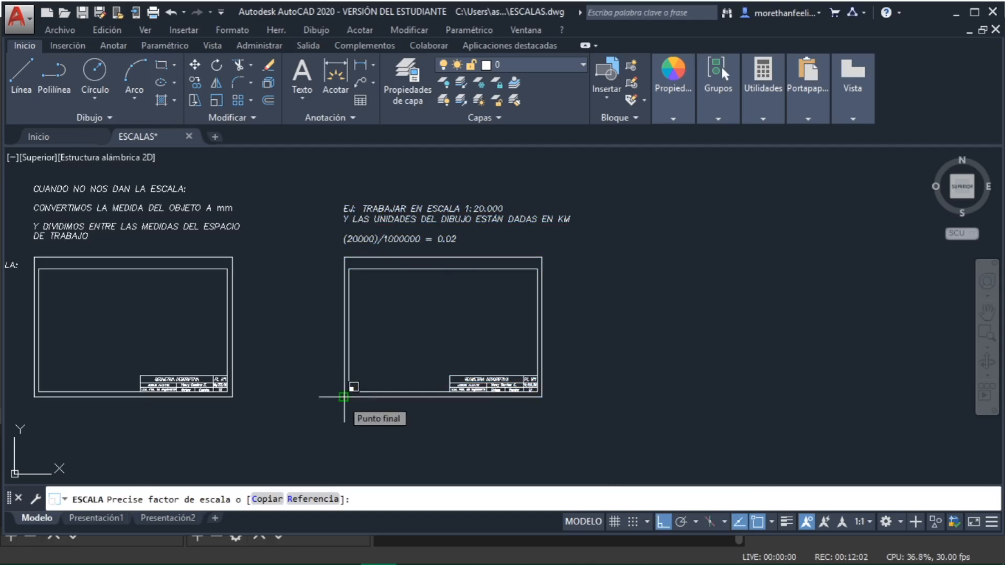
type("0")
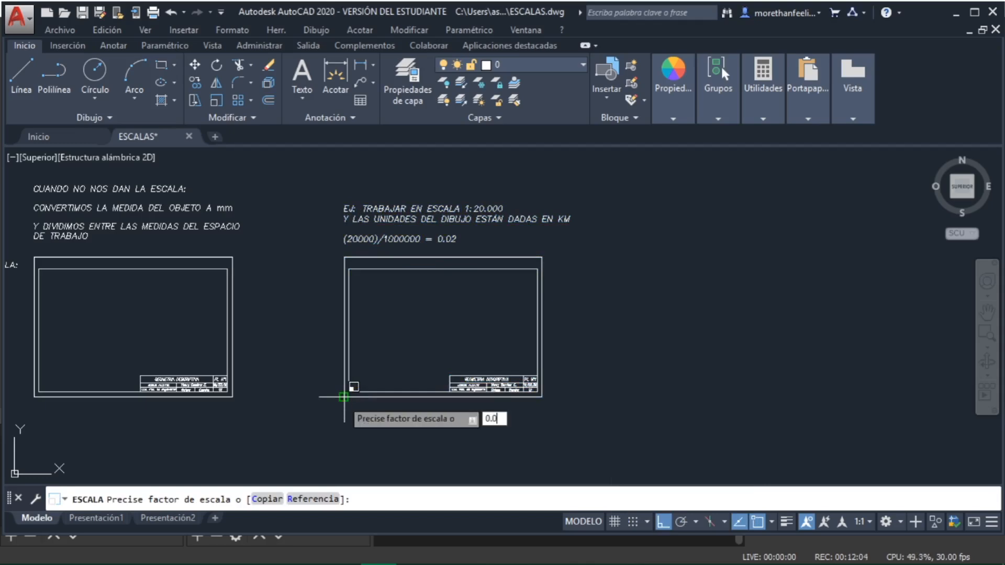
key("Return")
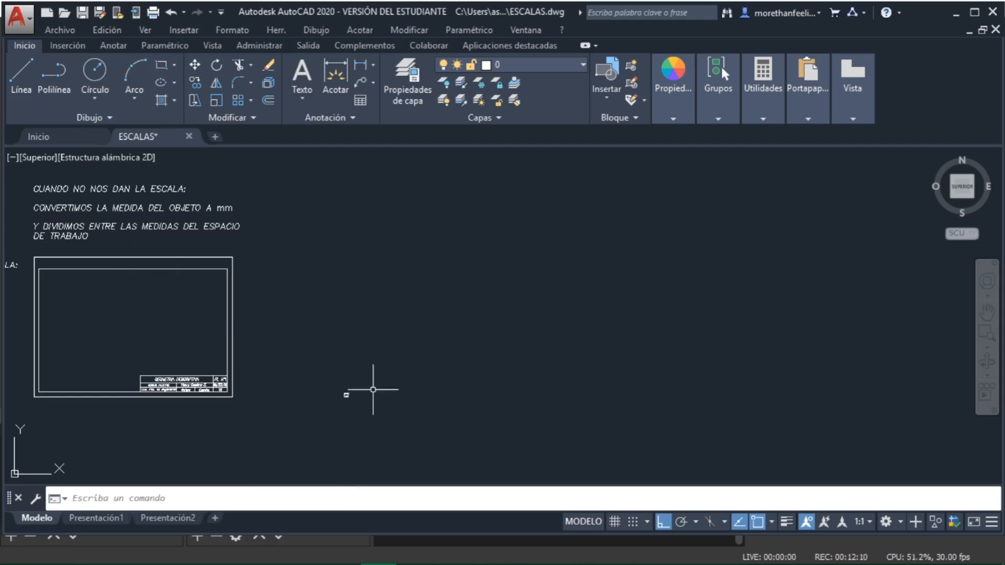
scroll(342, 400, "up", 4)
scroll(350, 390, "up", 8)
mouse_move(260, 399)
middle_mouse_down()
mouse_move(400, 306)
mouse_move(400, 318)
middle_mouse_up()
scroll(401, 314, "down", 1)
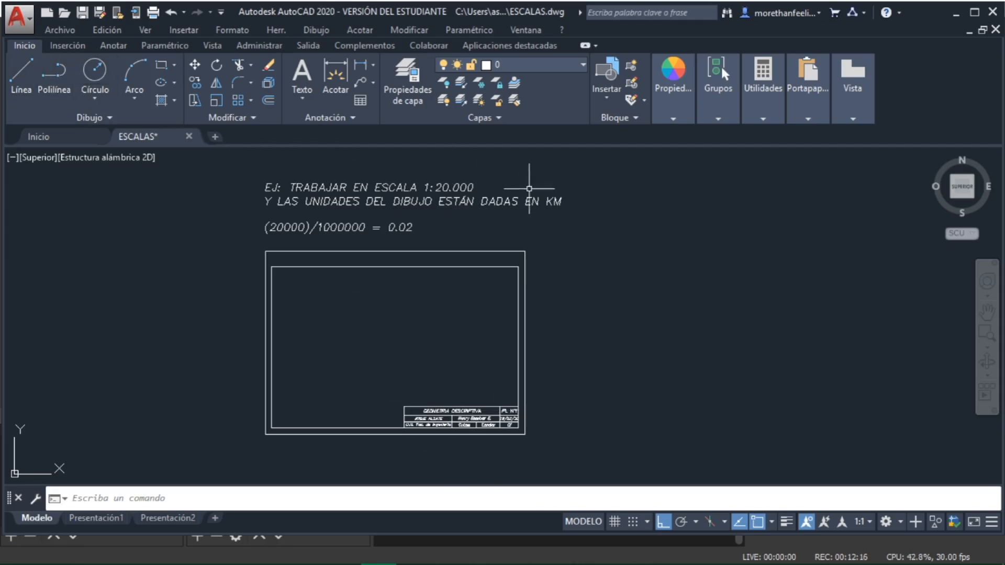
- Add the line "linea 1.4km" to the 1:20.000 example text, directly below the sentence about the drawing units
double_click(568, 204)
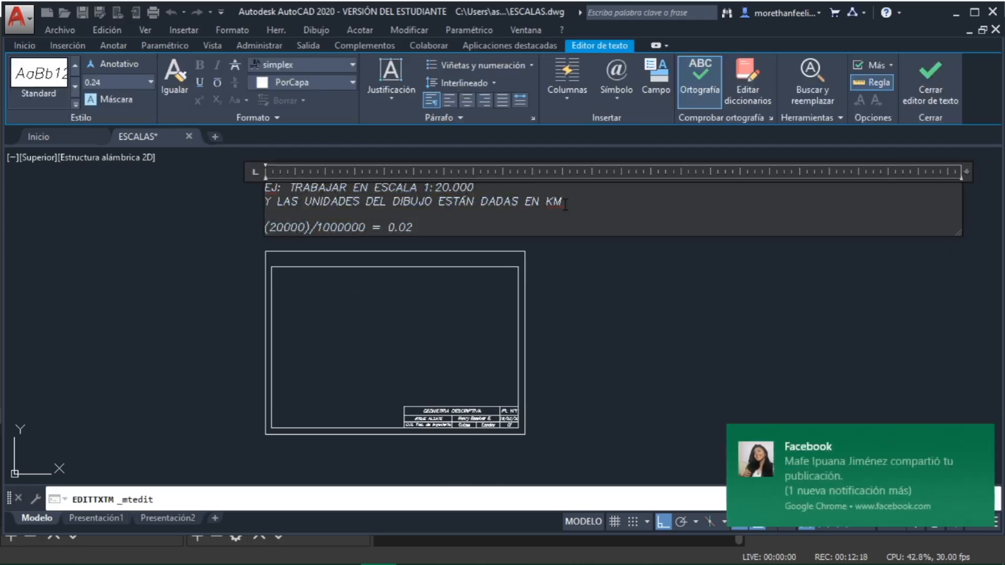
key("Return")
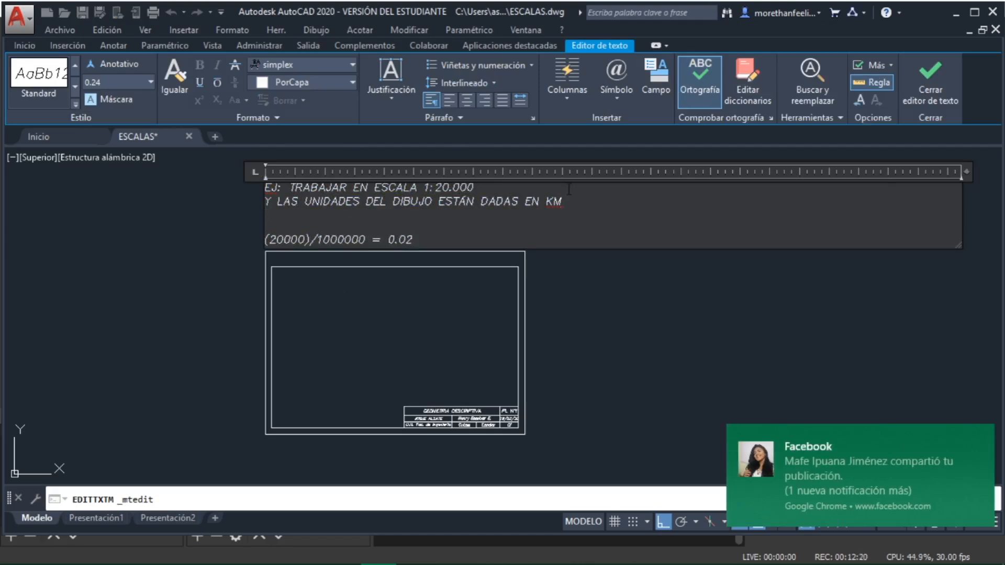
type("linea 1.4km")
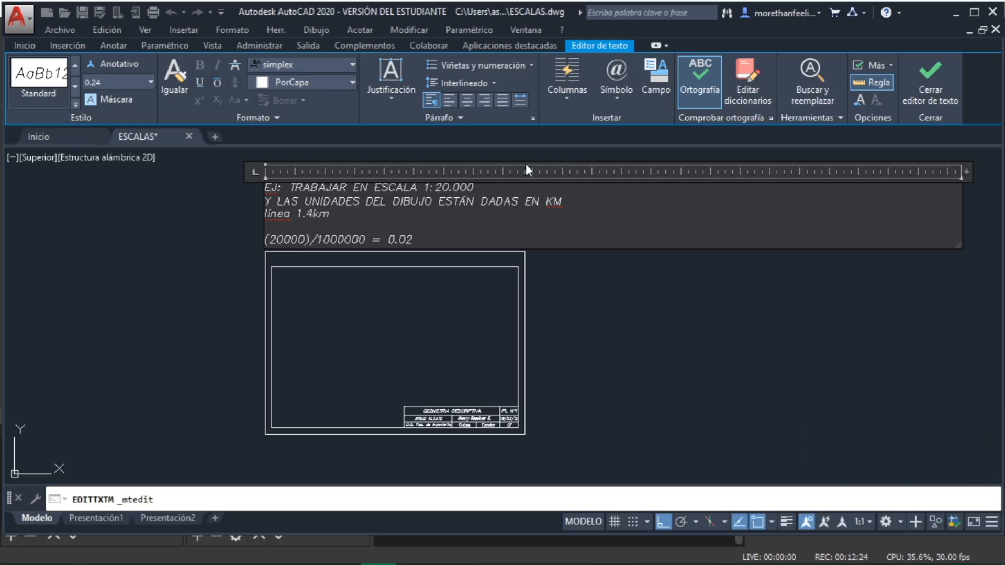
left_click(234, 266)
- Draw connected orthogonal lines inside the 1:20.000 format: 1.4 to the right, 2 down, 3 to the right and 3 up
scroll(343, 312, "up", 2)
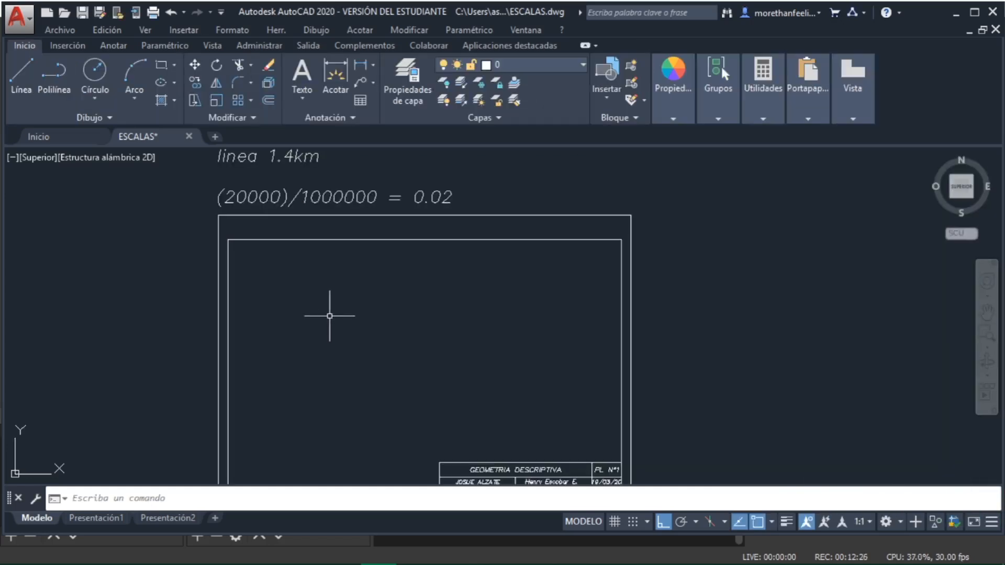
left_click(21, 78)
left_click(285, 294)
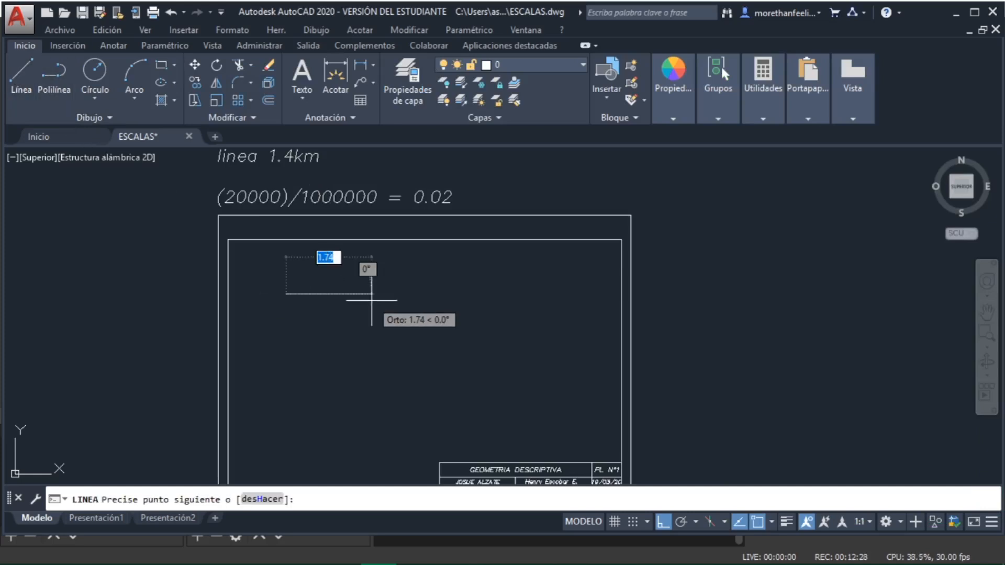
type("1")
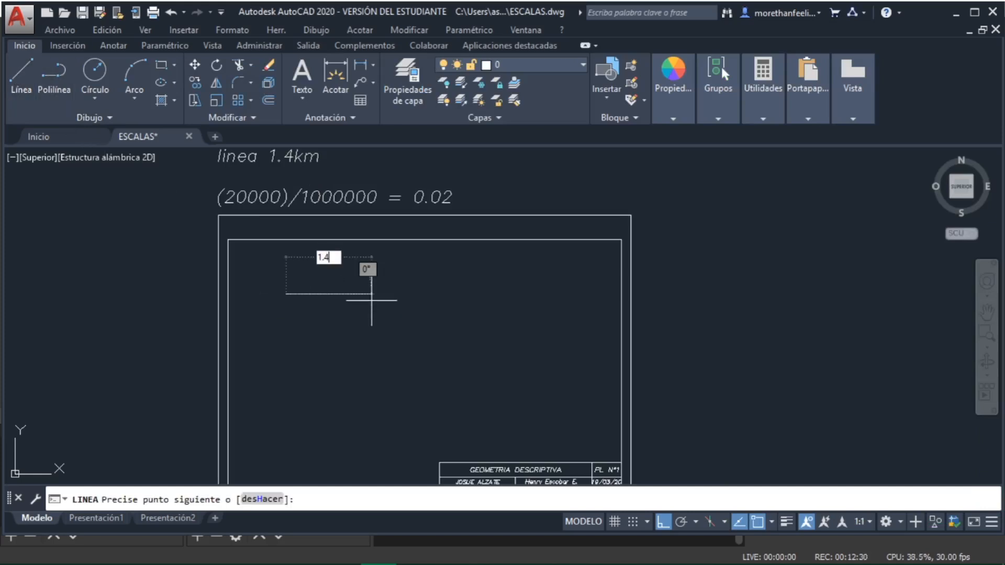
key("Return")
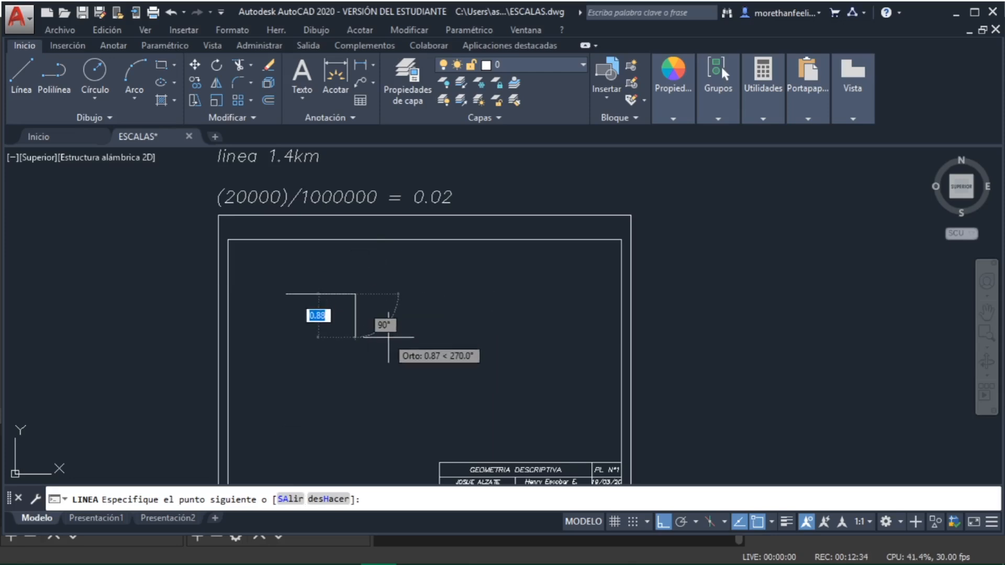
type("2")
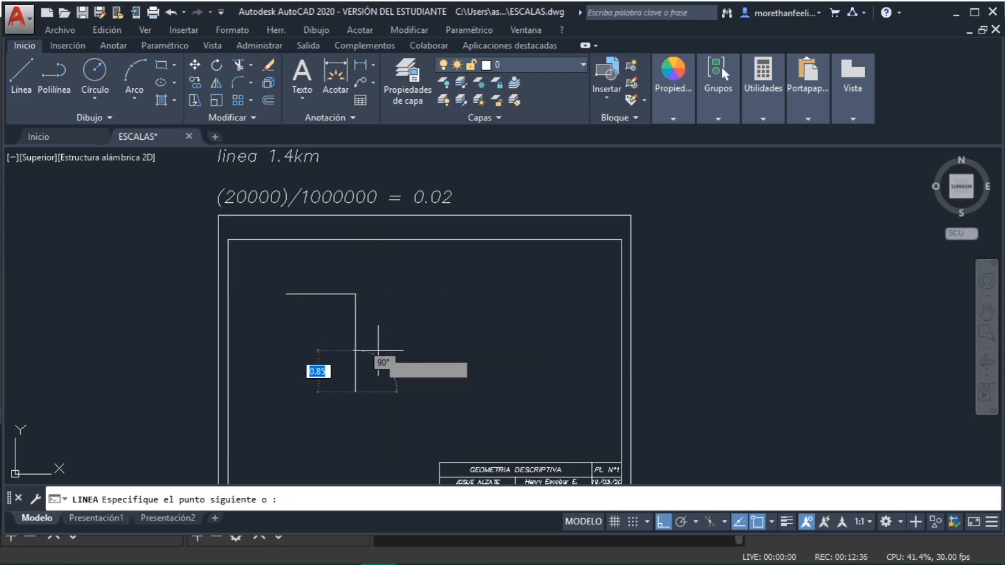
key("Return")
type("3")
key("Return")
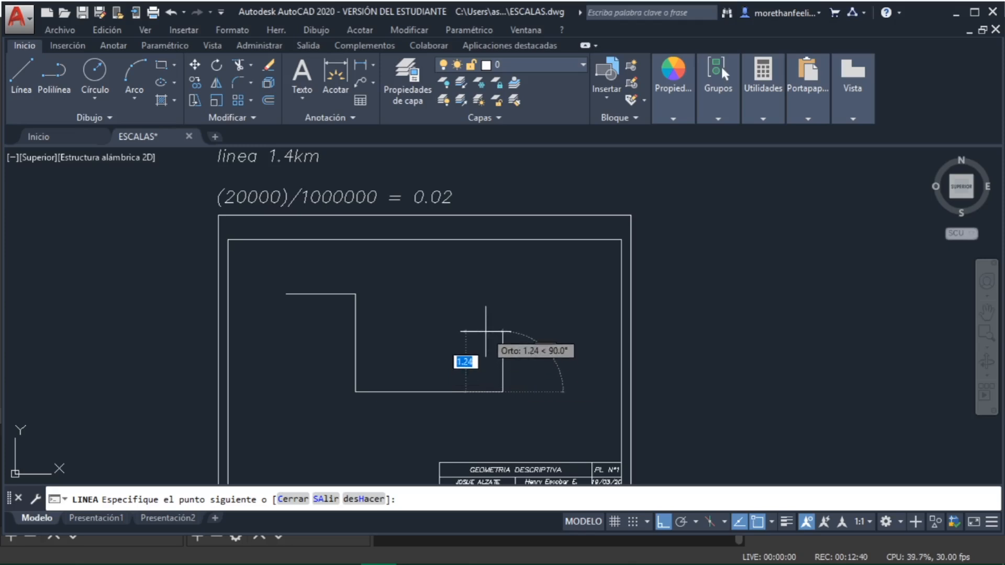
type("3")
key("Return")
key("Return")
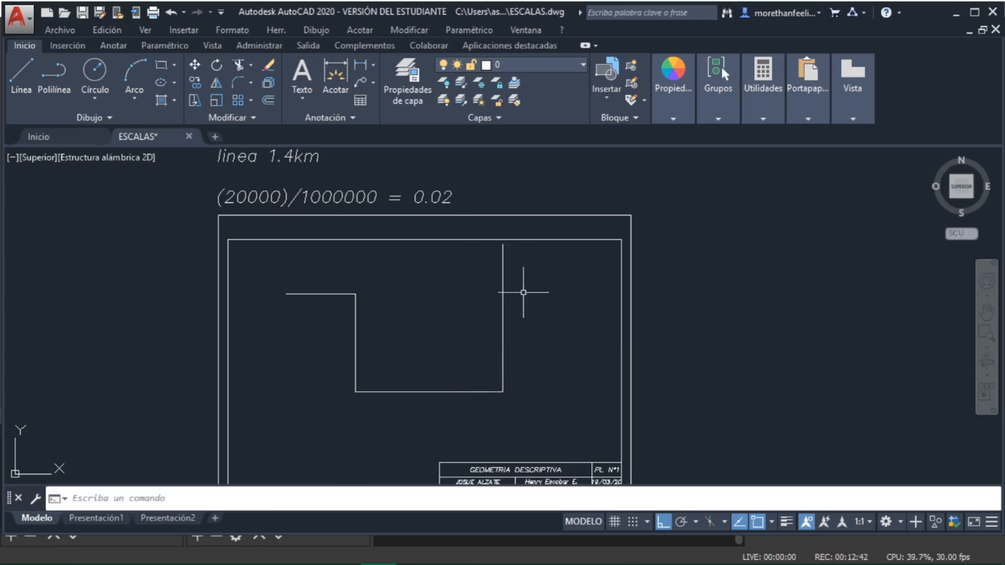
- Review how the kilometre lines fit inside the scaled 1:20.000 format, together with its explanatory text and scale factor calculation
middle_click_drag(461, 337, 512, 289)
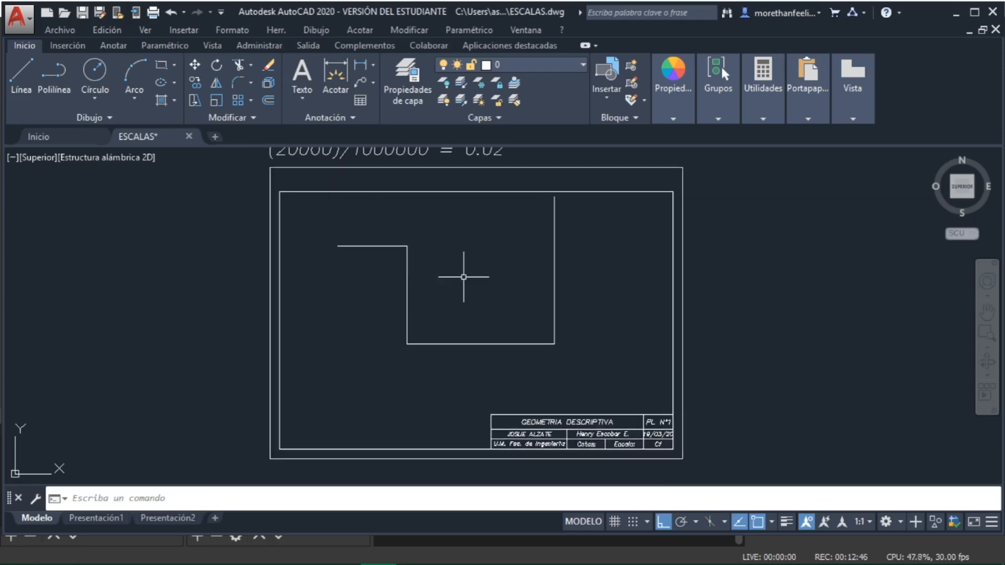
scroll(473, 258, "down", 4)
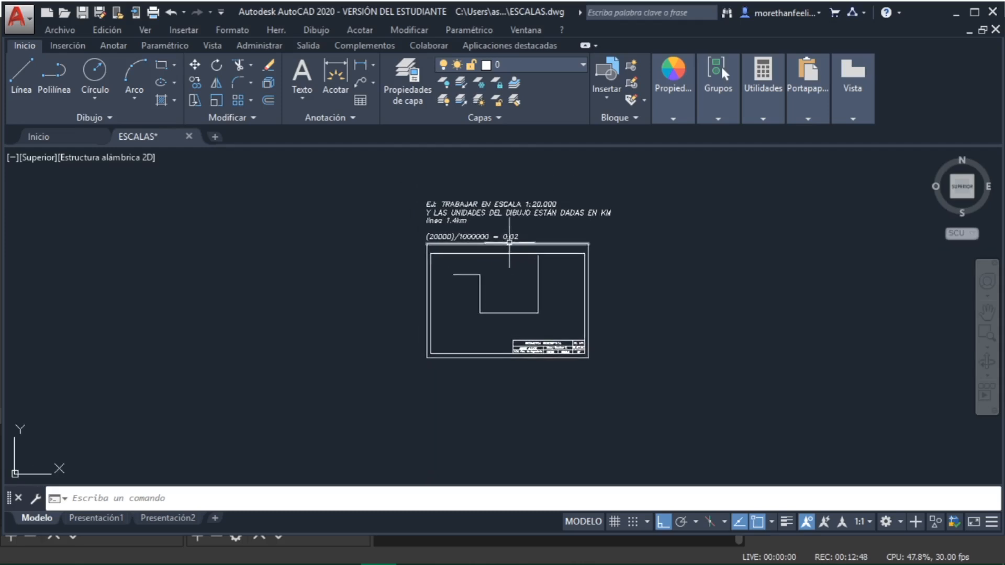
scroll(491, 222, "up", 2)
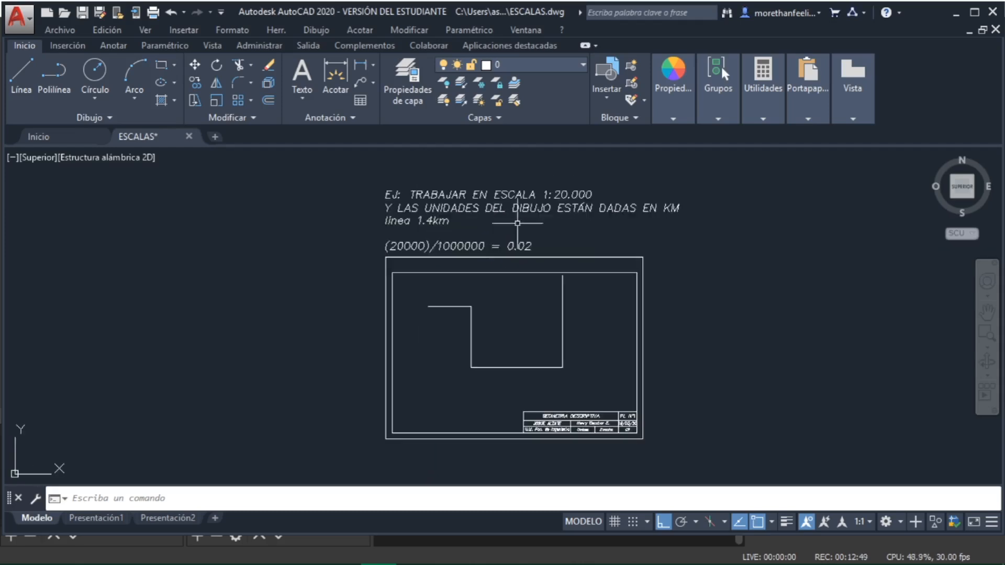
left_click(987, 333)
left_click(366, 185)
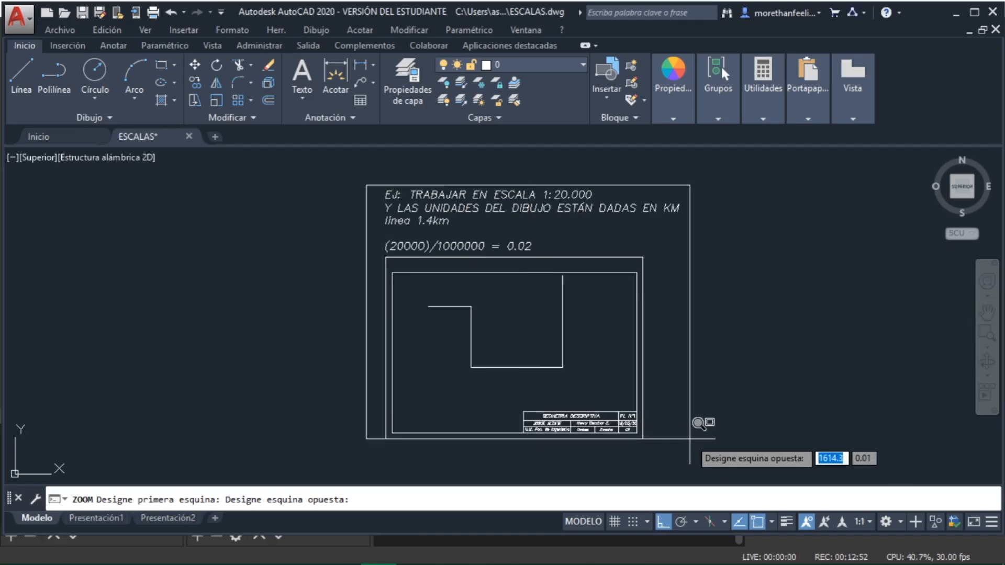
left_click(690, 438)
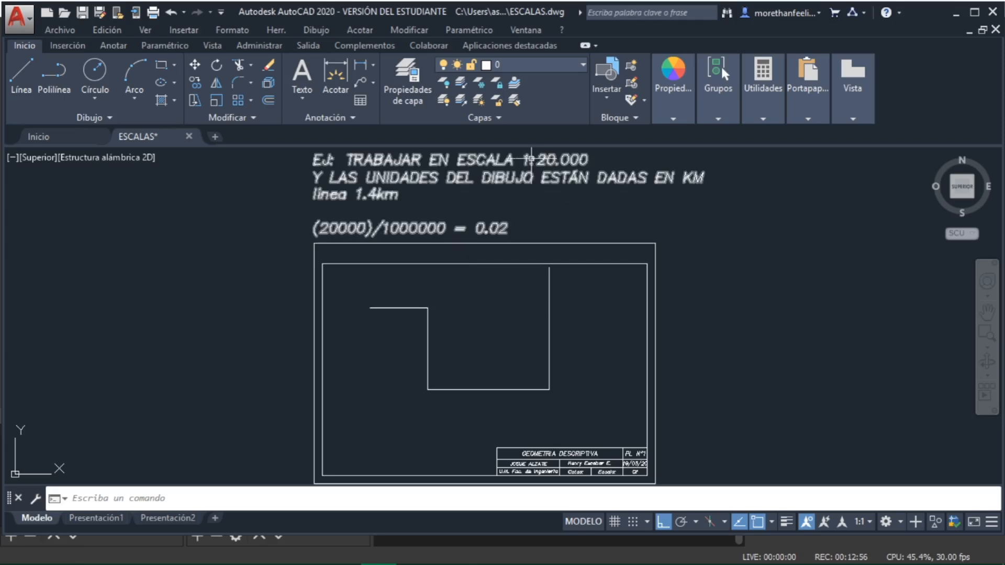
scroll(441, 213, "down", 8)
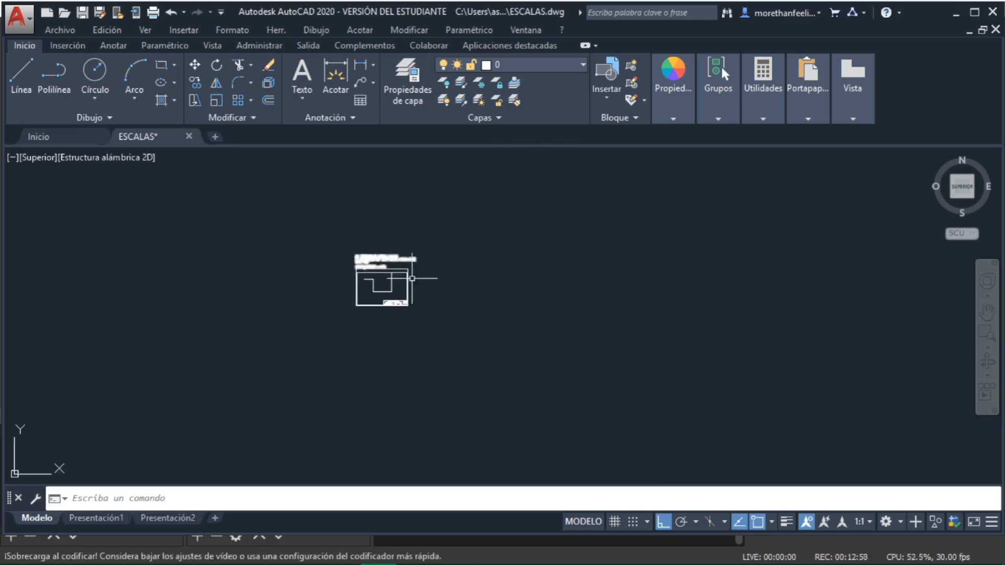
scroll(396, 282, "up", 6)
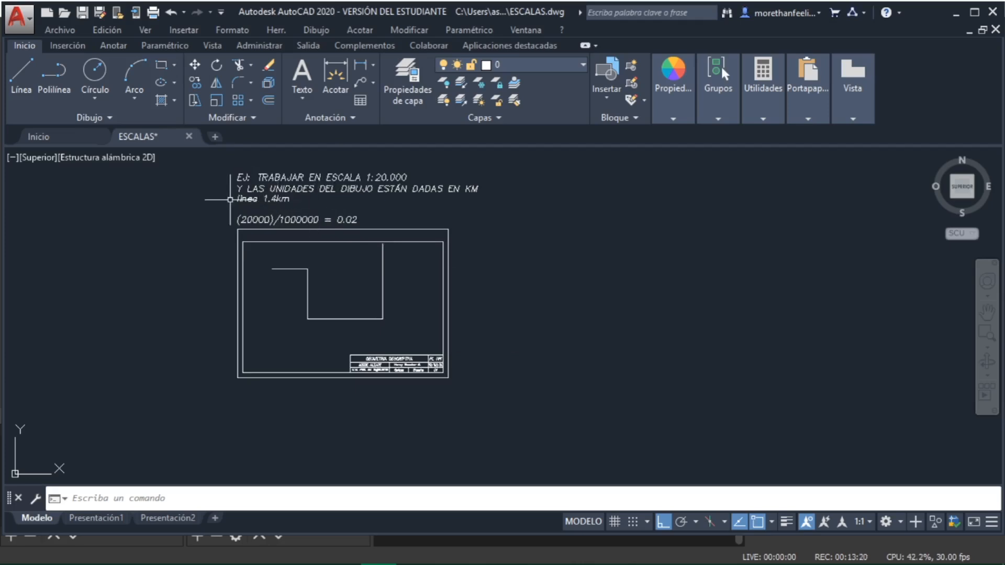
scroll(209, 198, "up", 2)
middle_click_drag(210, 199, 242, 247)
scroll(242, 247, "down", 2)
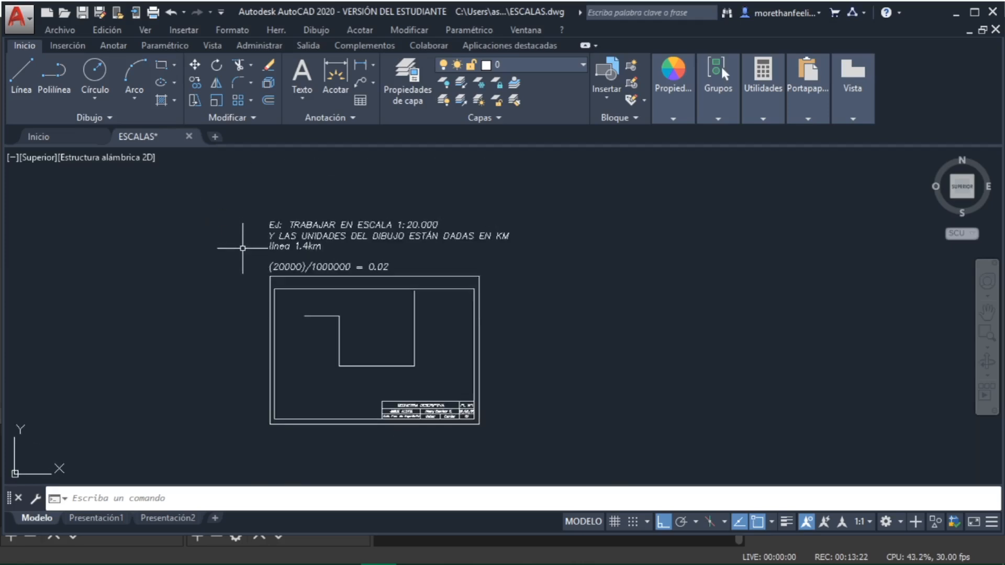